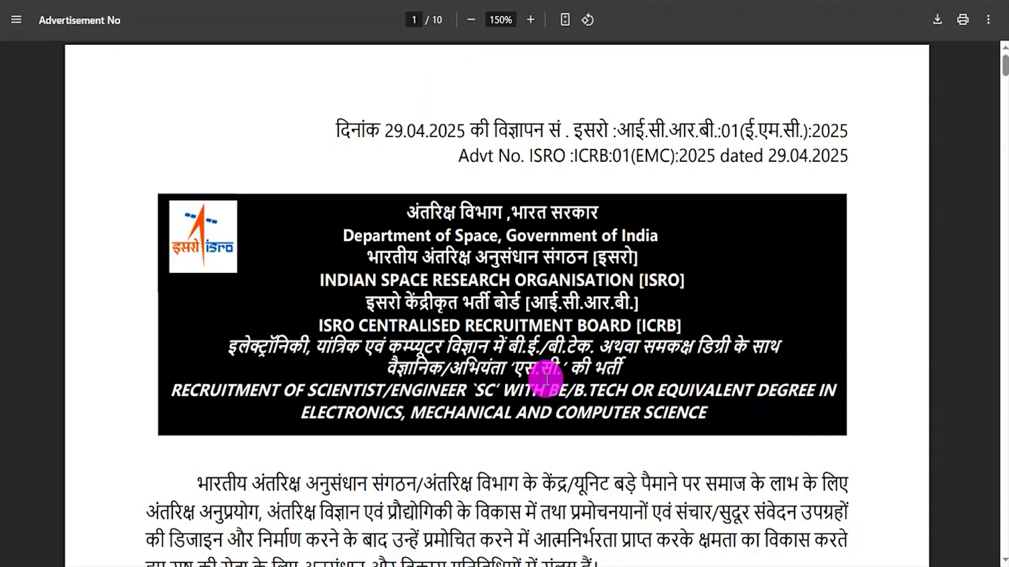
Step: Examine the recruitment advertisement's vacancy table, educational qualifications, GATE requirements and CGPA eligibility rules
scroll(546, 378, "down", 15)
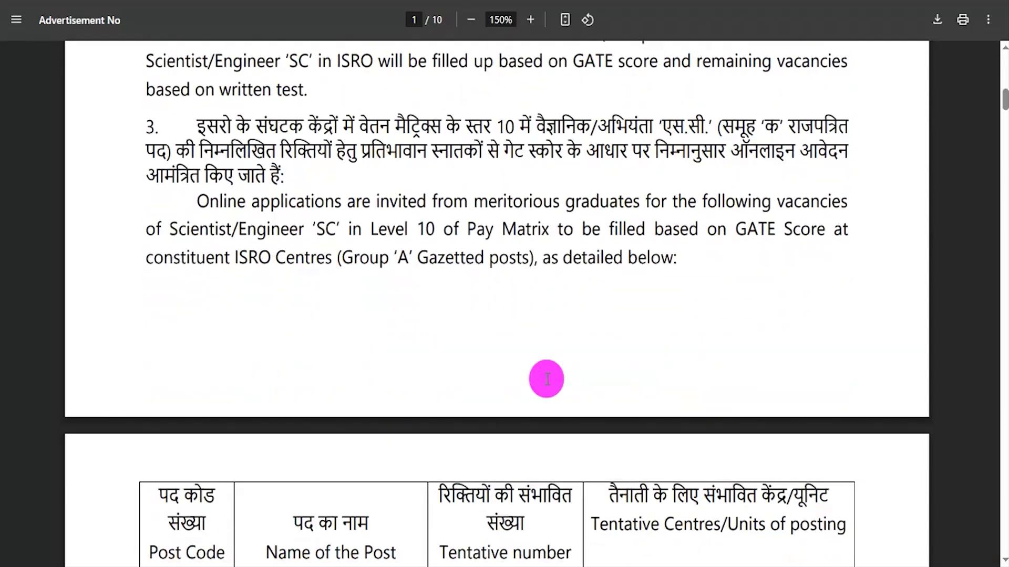
scroll(547, 378, "down", 4)
scroll(546, 378, "down", 3)
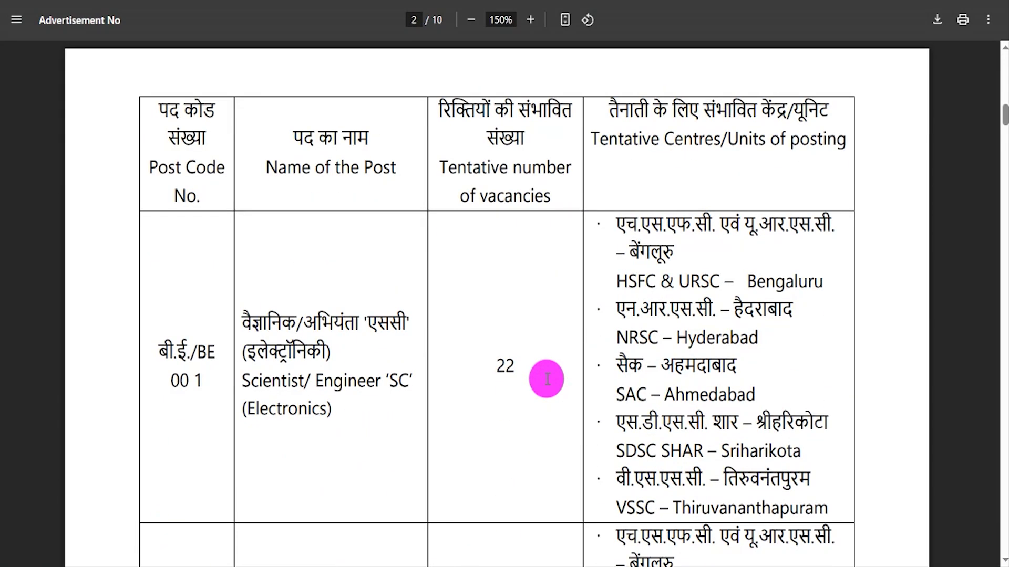
scroll(547, 379, "down", 10)
scroll(547, 379, "down", 14)
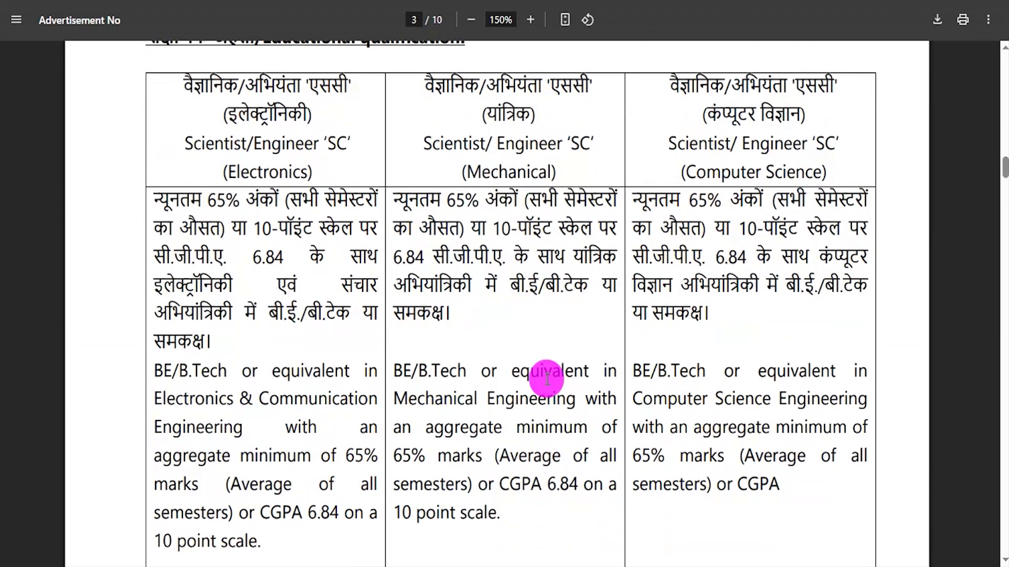
scroll(546, 378, "down", 13)
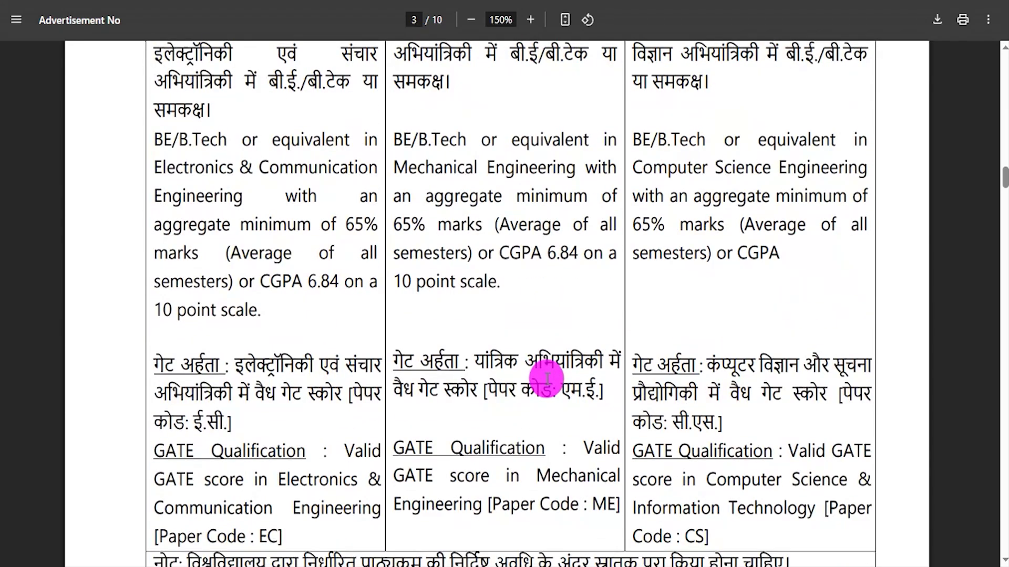
scroll(546, 378, "down", 15)
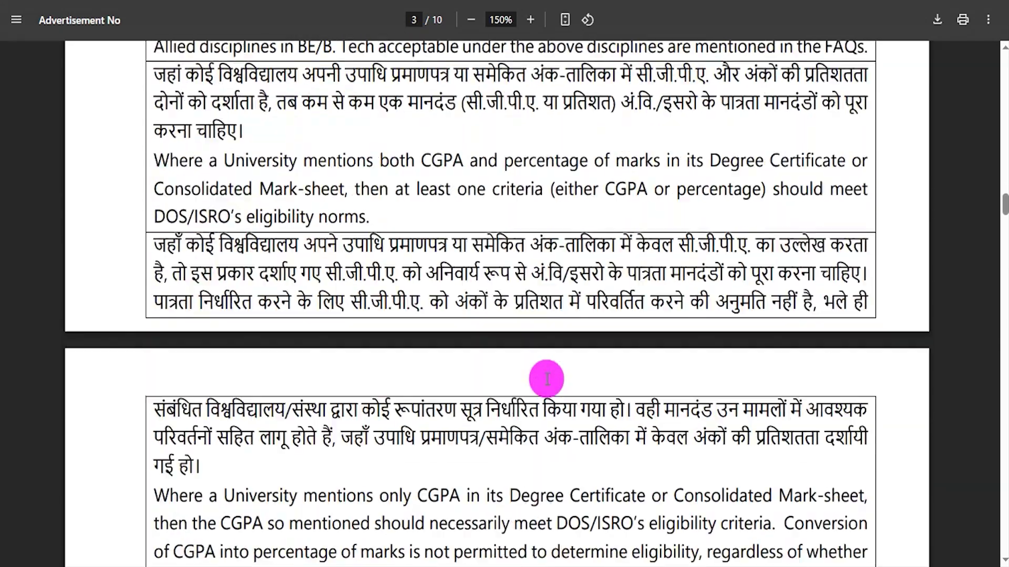
scroll(546, 378, "down", 12)
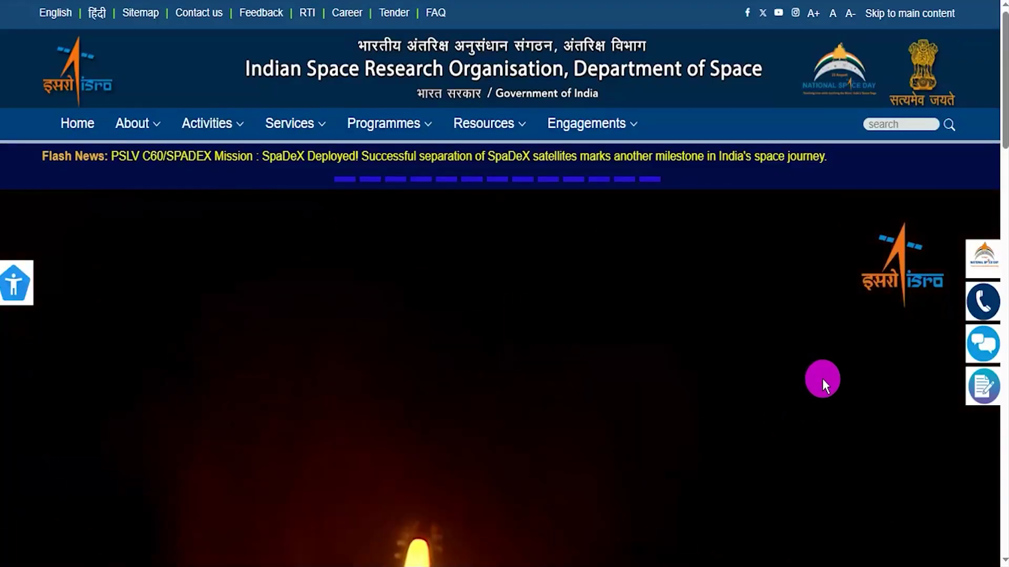
scroll(819, 387, "down", 4)
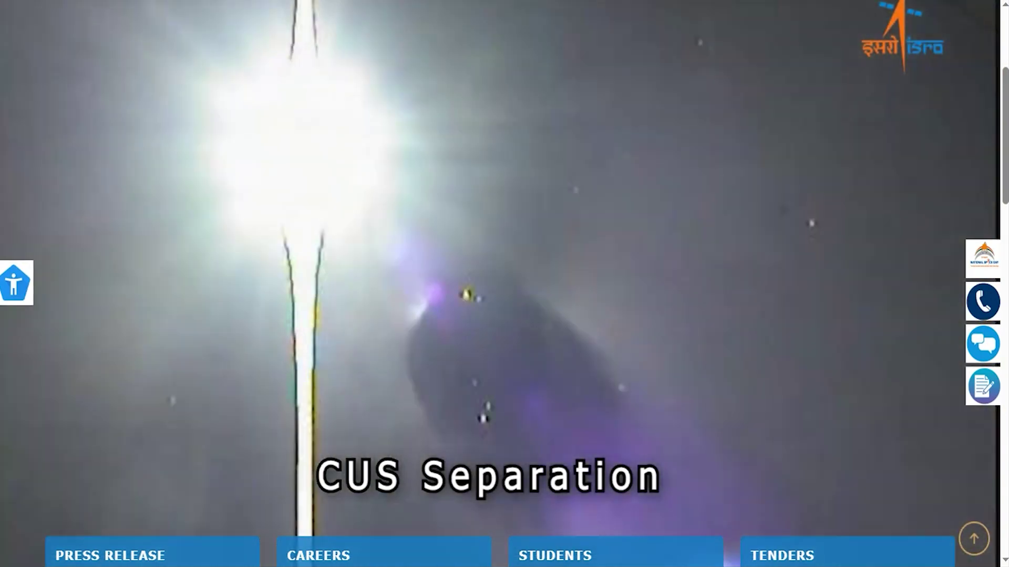
scroll(504, 284, "up", 2)
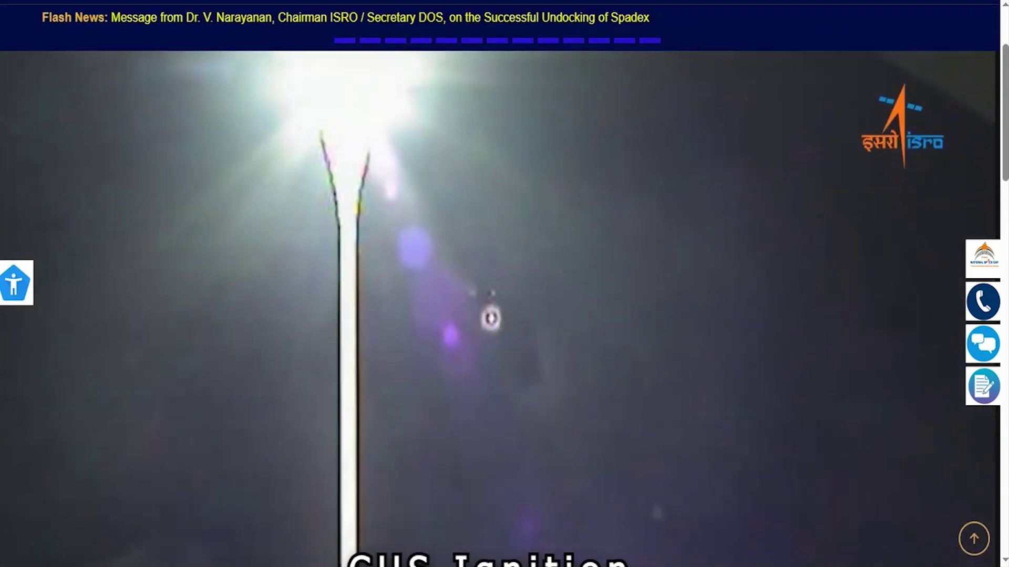
scroll(505, 284, "up", 3)
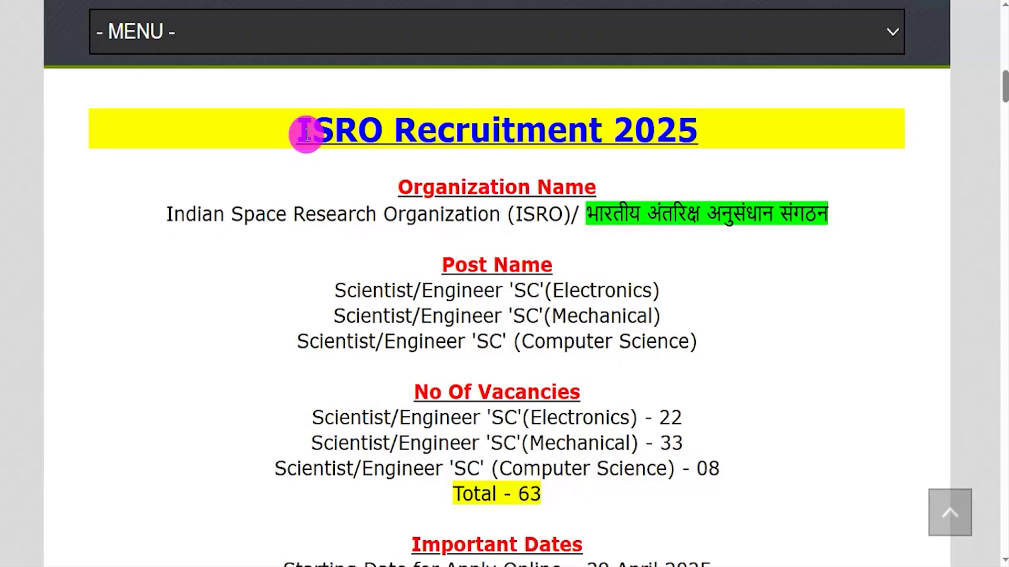
Step: Highlight the ISRO Recruitment 2025 heading, the organization name and the three Scientist/Engineer post names while reading them
left_click_drag(306, 134, 668, 133)
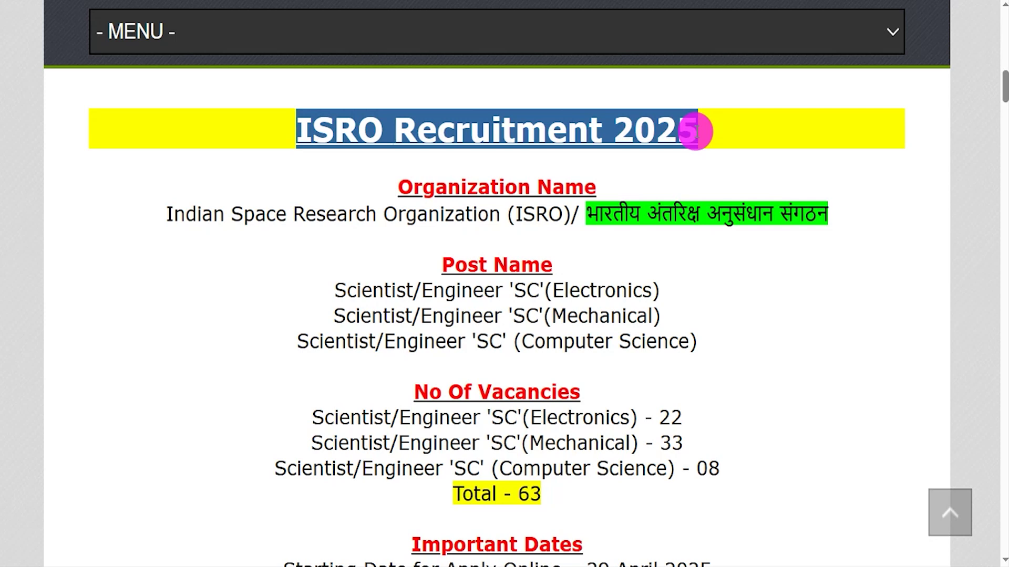
left_click_drag(202, 213, 540, 215)
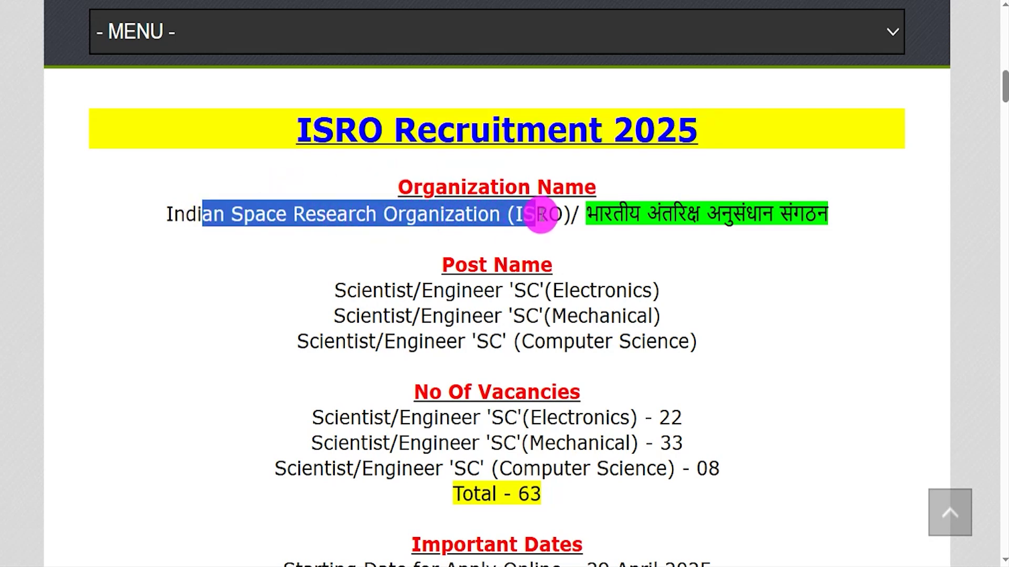
left_click_drag(357, 290, 650, 287)
left_click_drag(372, 314, 618, 311)
left_click_drag(319, 341, 428, 336)
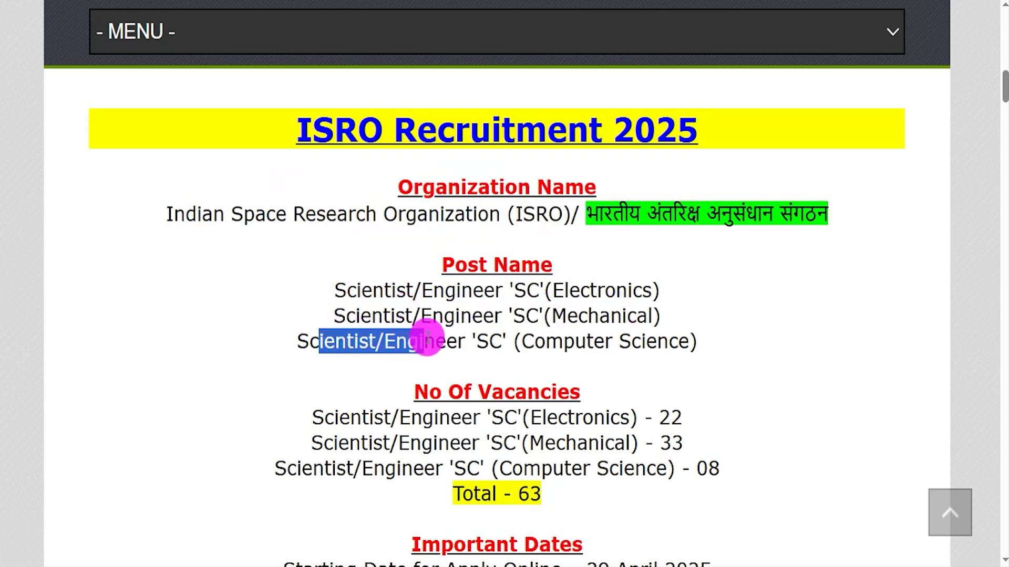
left_click_drag(531, 344, 613, 344)
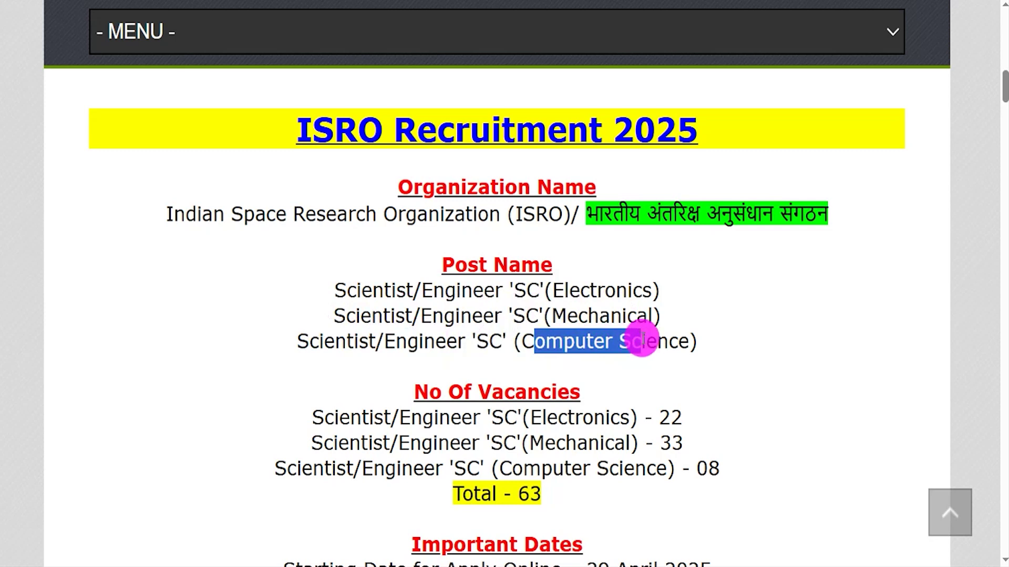
Step: Highlight the starting and last dates for applying online under Important Dates
scroll(585, 493, "down", 3)
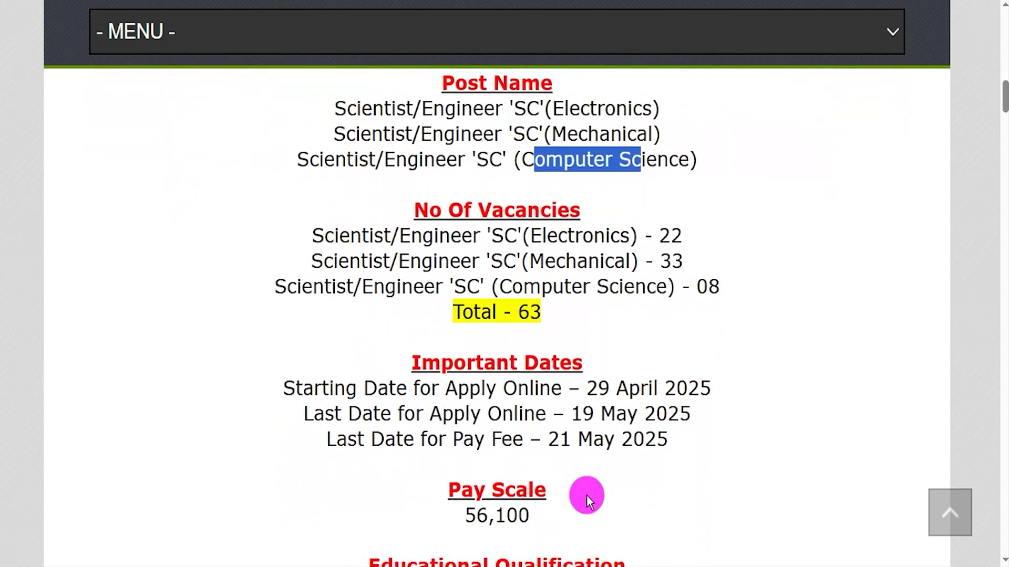
left_click_drag(588, 385, 683, 385)
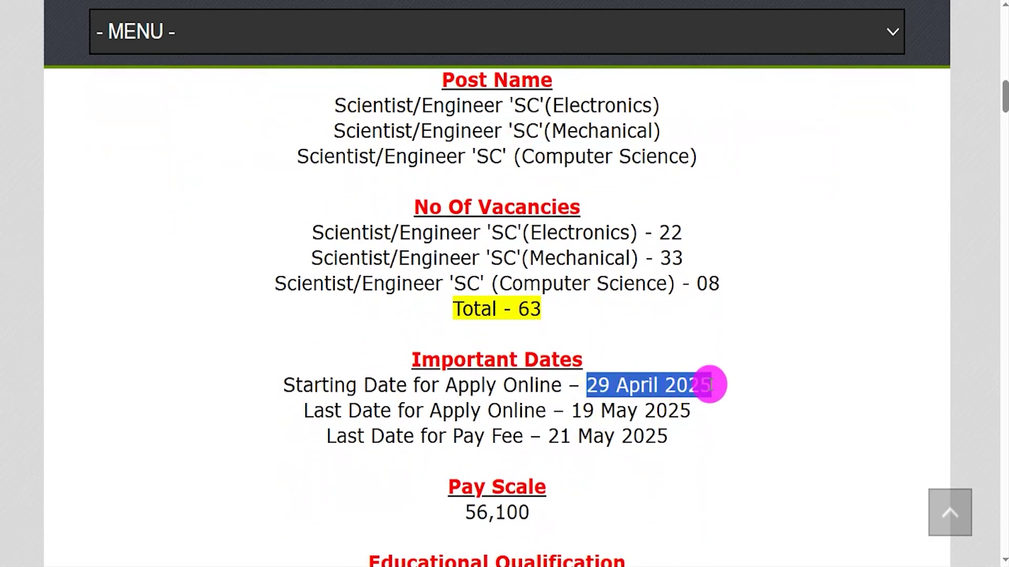
left_click_drag(572, 411, 644, 411)
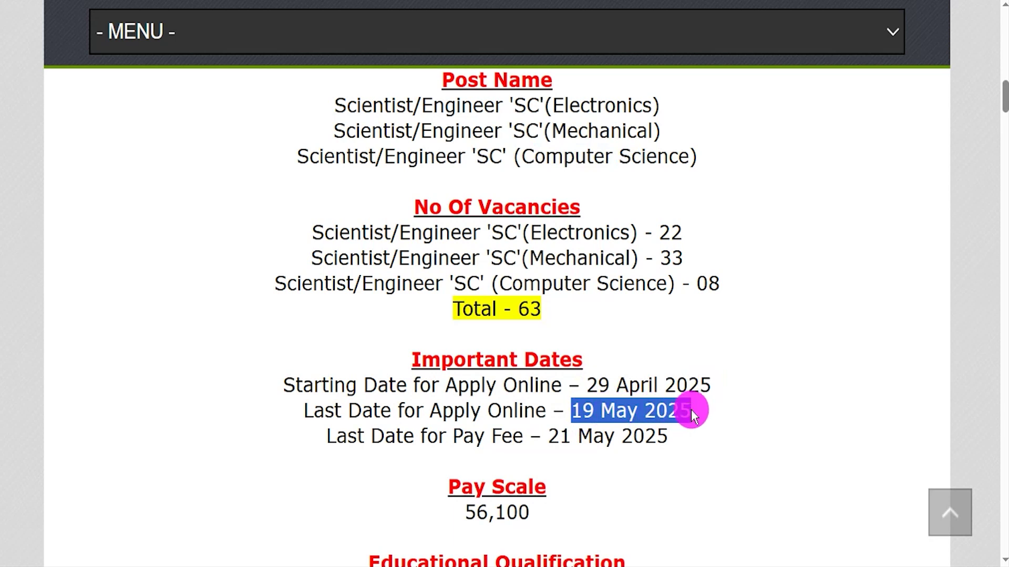
Step: Review the age limit, application fee, selection process, apply mode and job location of the recruitment
scroll(692, 409, "down", 5)
scroll(685, 408, "down", 4)
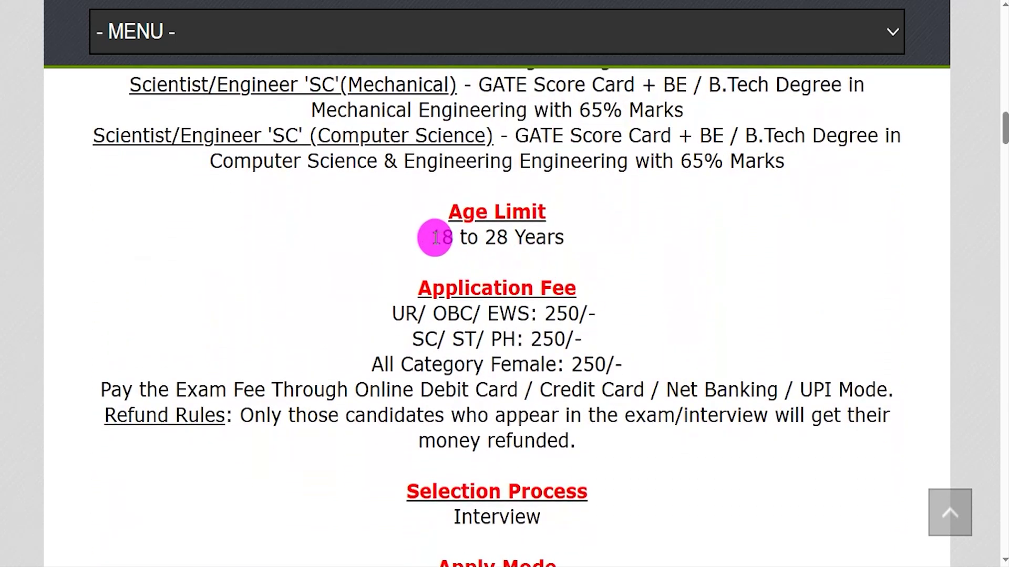
left_click_drag(436, 237, 524, 239)
scroll(562, 240, "down", 5)
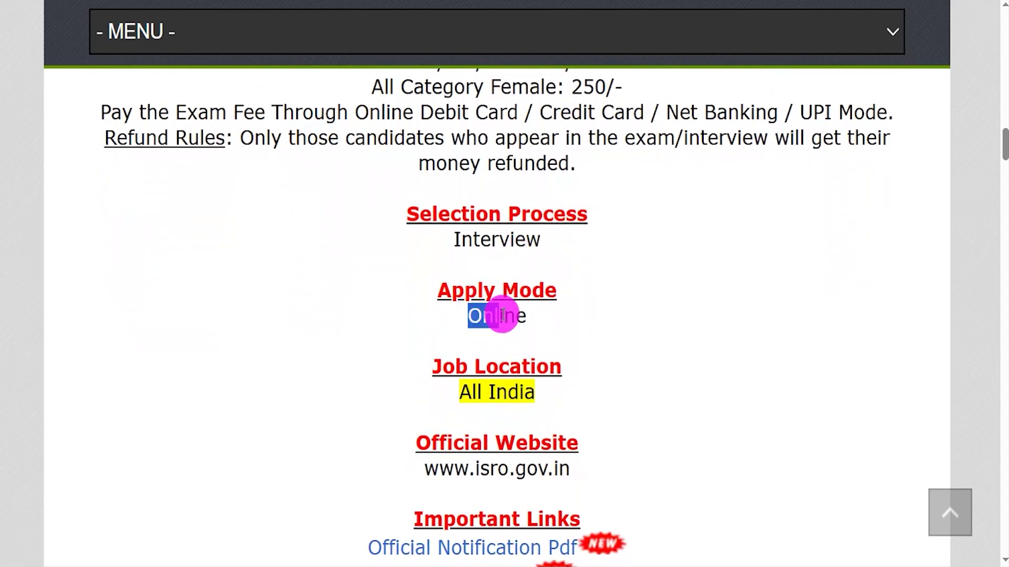
scroll(526, 316, "down", 2)
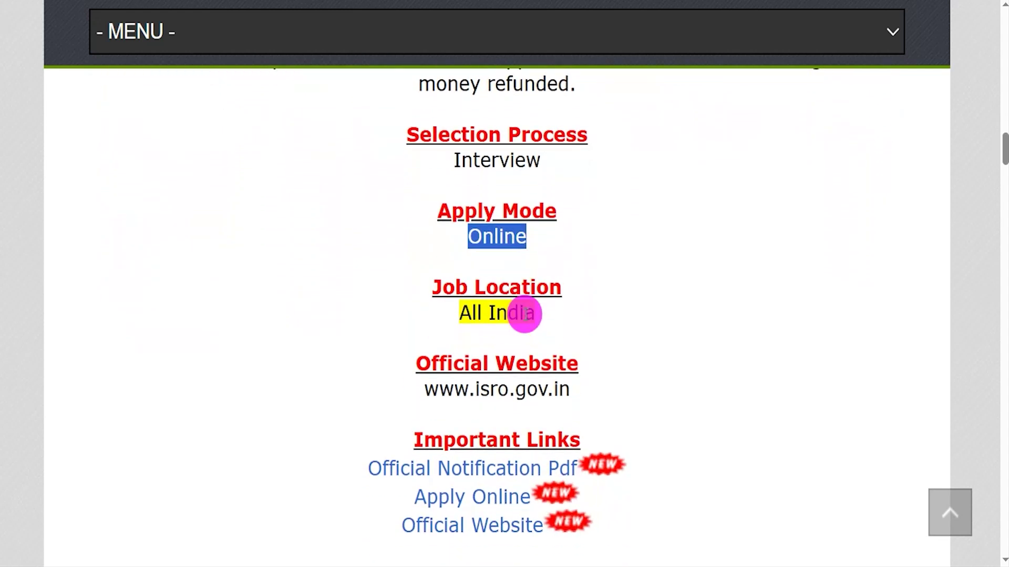
Step: Open the Official Notification Pdf listed under Important Links
left_click_drag(417, 424, 581, 423)
left_click(356, 462)
left_click_drag(357, 462, 578, 455)
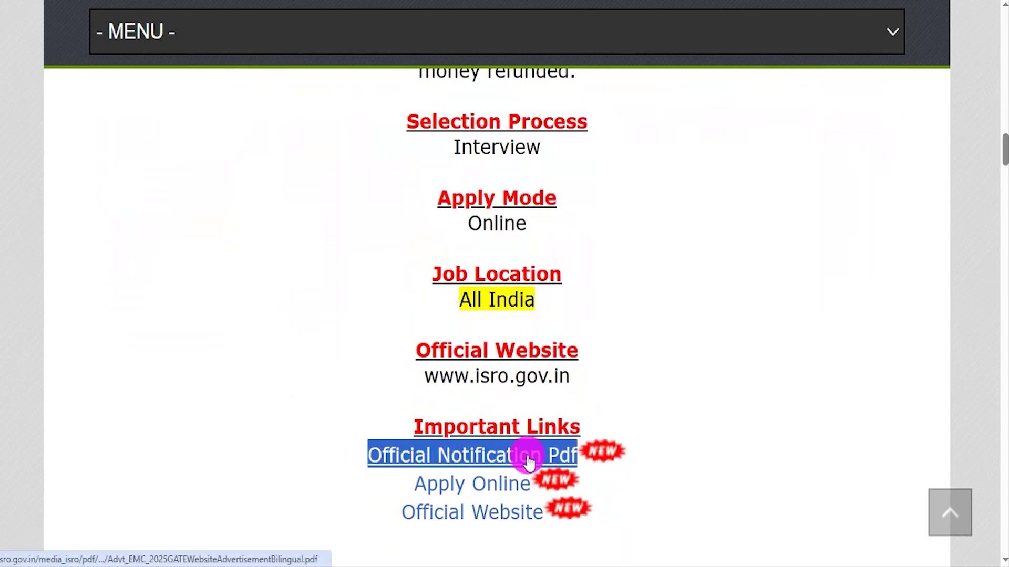
left_click(529, 462)
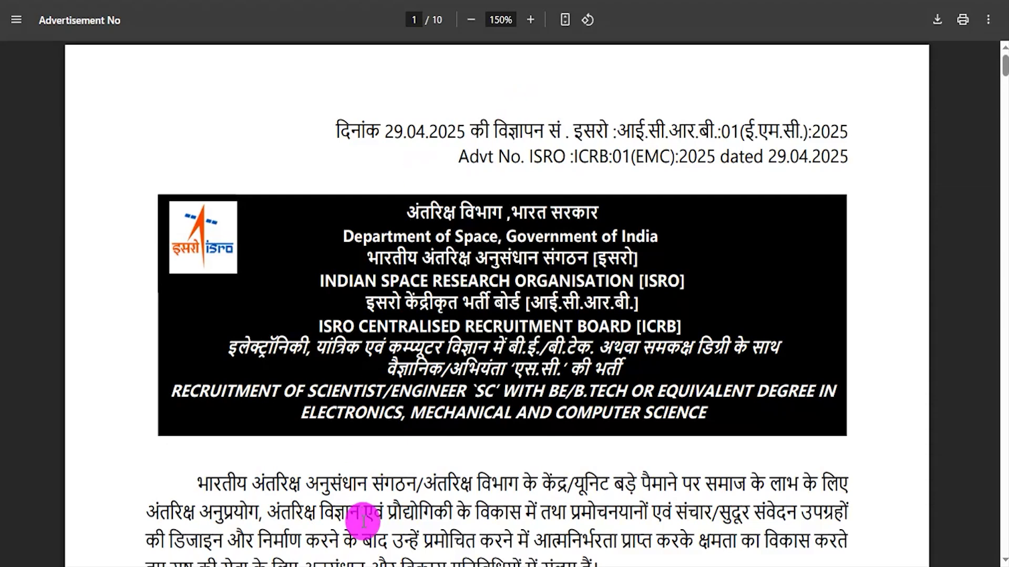
Step: Read the notification's introduction and the vacancy table on page 2, covering post names, tentative vacancies and centres of posting
left_click_drag(383, 484, 549, 482)
scroll(519, 388, "down", 4)
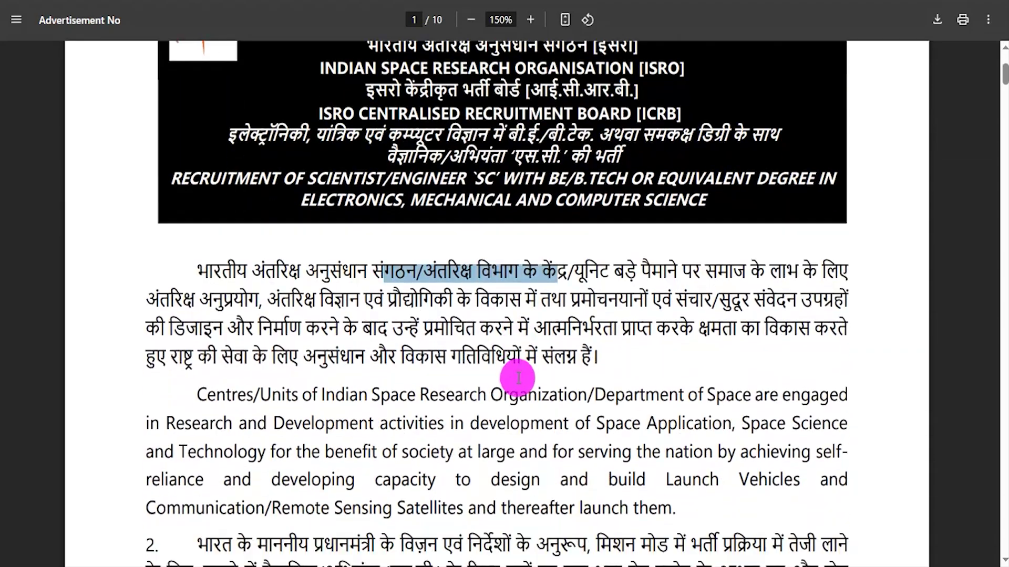
scroll(518, 378, "down", 12)
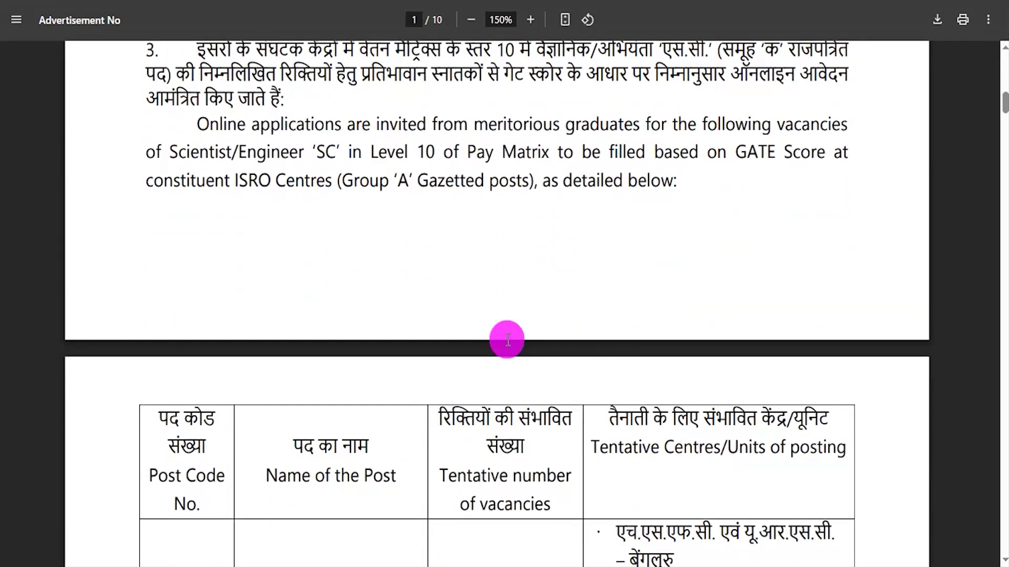
scroll(508, 340, "down", 4)
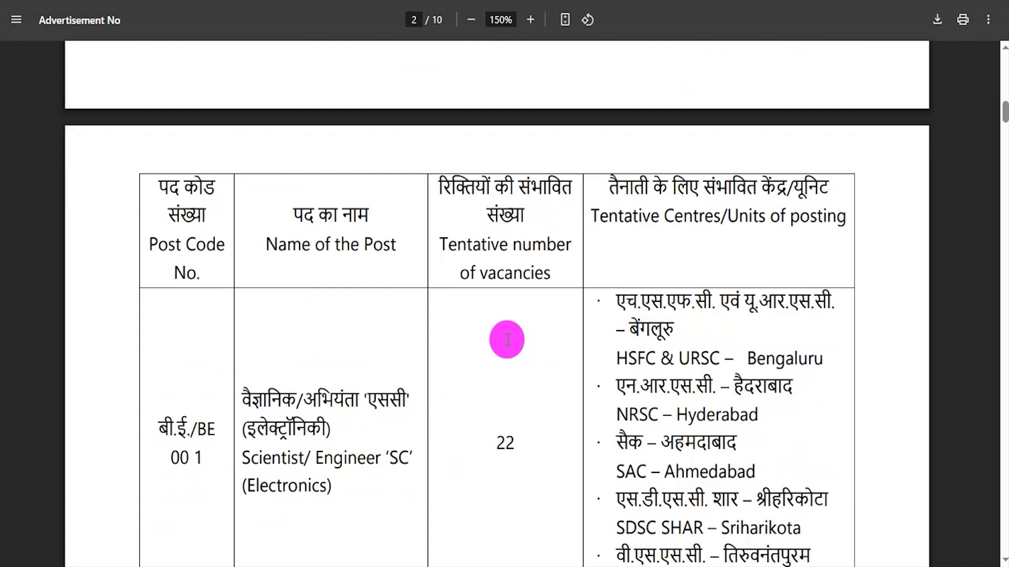
left_click_drag(292, 214, 346, 215)
left_click(486, 181)
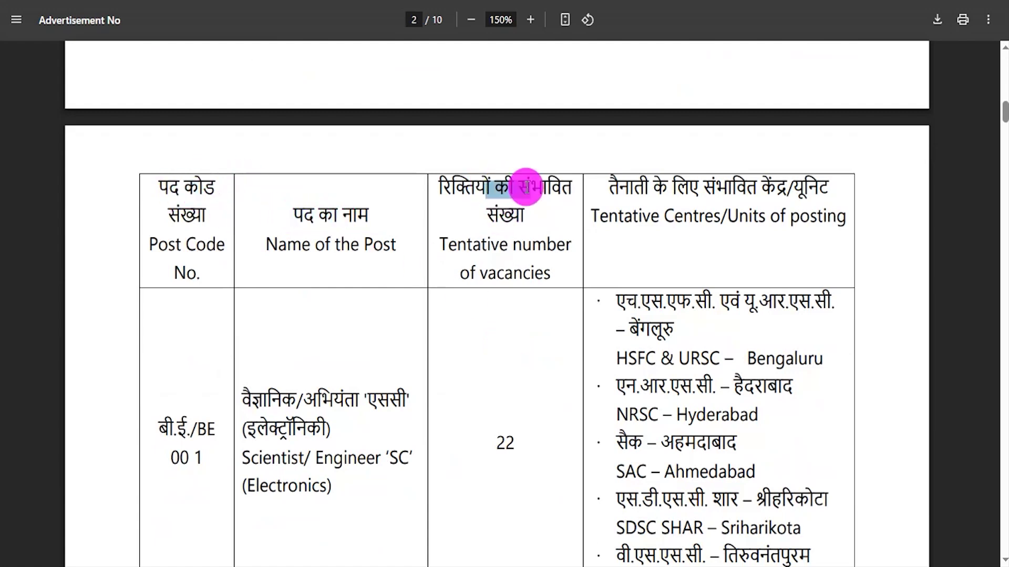
left_click_drag(525, 187, 683, 218)
scroll(475, 288, "down", 10)
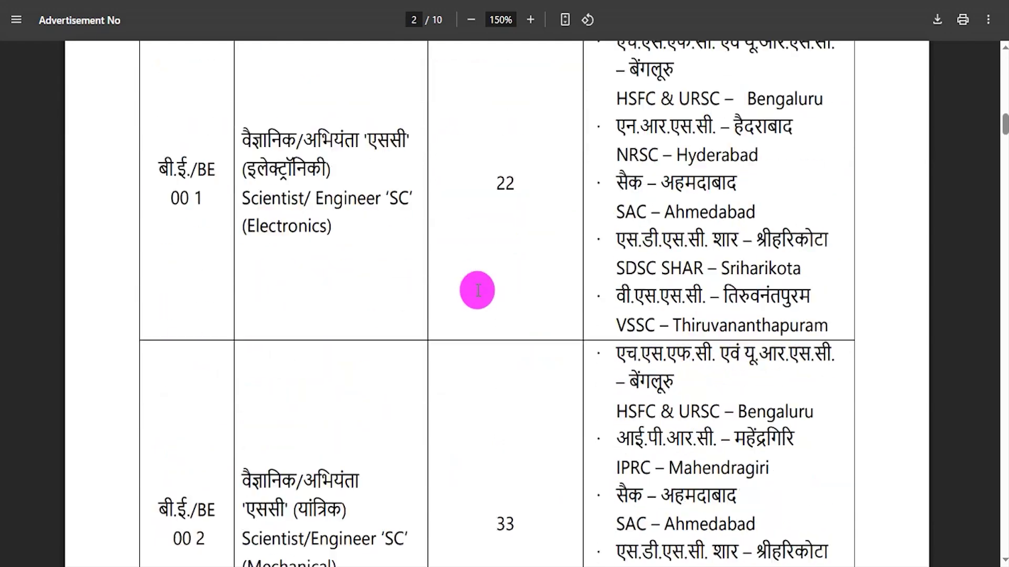
Step: Examine the educational qualification table on page 3 for the three disciplines, and return to the start of the notification
scroll(477, 290, "down", 10)
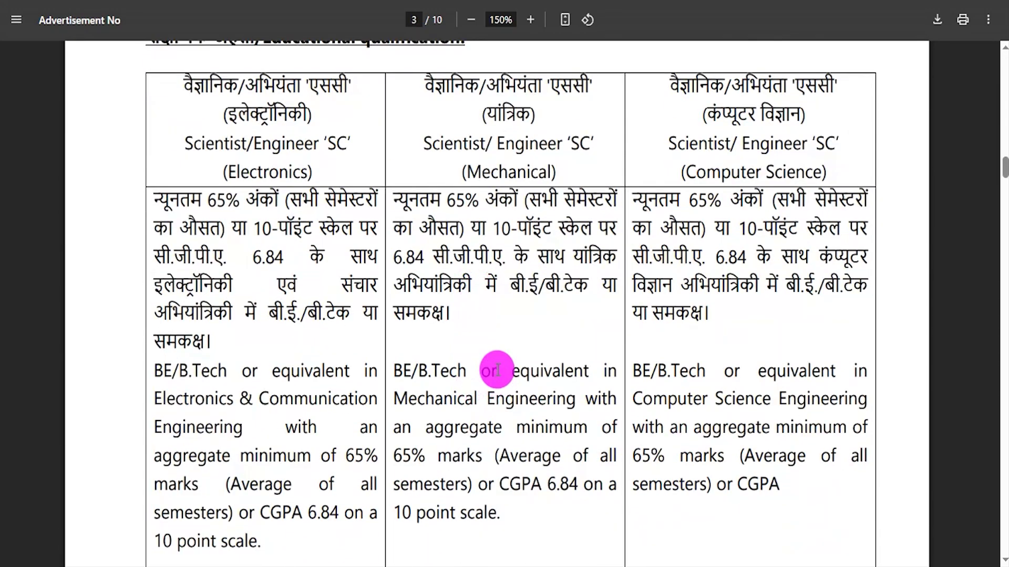
left_click_drag(491, 370, 552, 371)
scroll(515, 400, "down", 4)
scroll(525, 363, "down", 7)
scroll(525, 364, "up", 10)
scroll(524, 367, "up", 2)
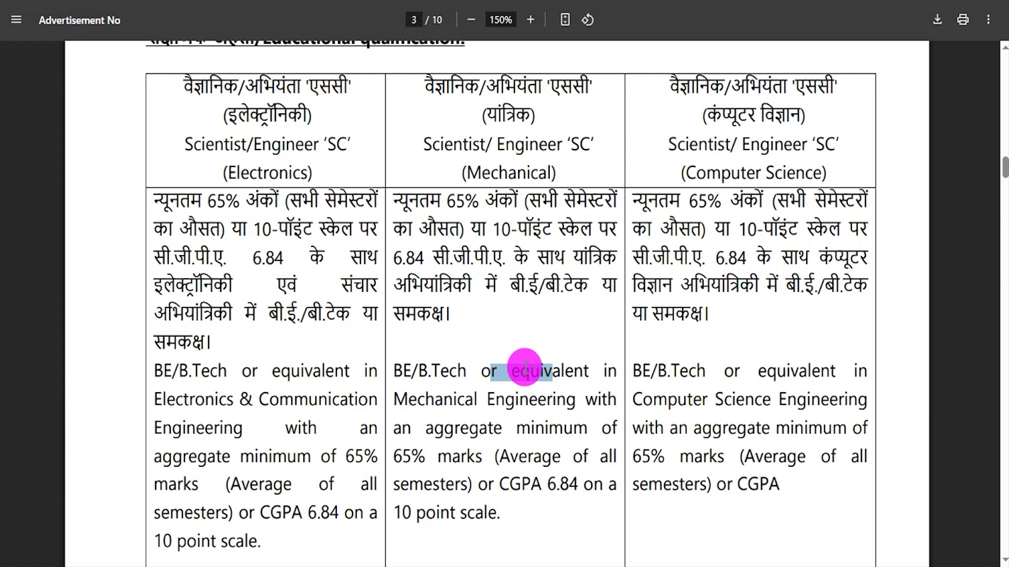
left_click(522, 274)
scroll(471, 315, "up", 4)
scroll(474, 319, "up", 20)
scroll(497, 228, "up", 15)
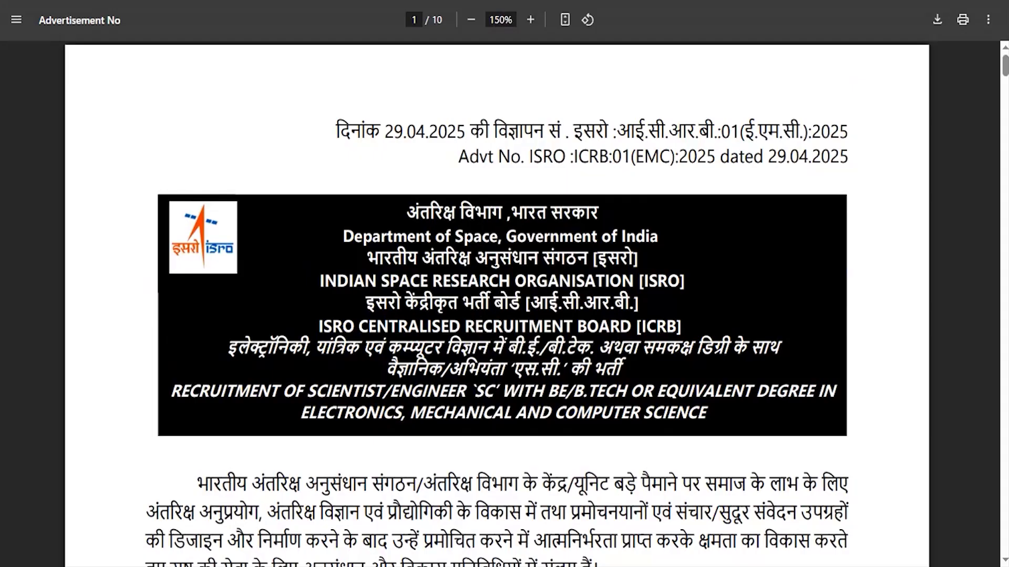
Step: Close the notification PDF and open the Apply Online page listed under Important Links
key("ctrl+w")
left_click_drag(416, 484, 529, 492)
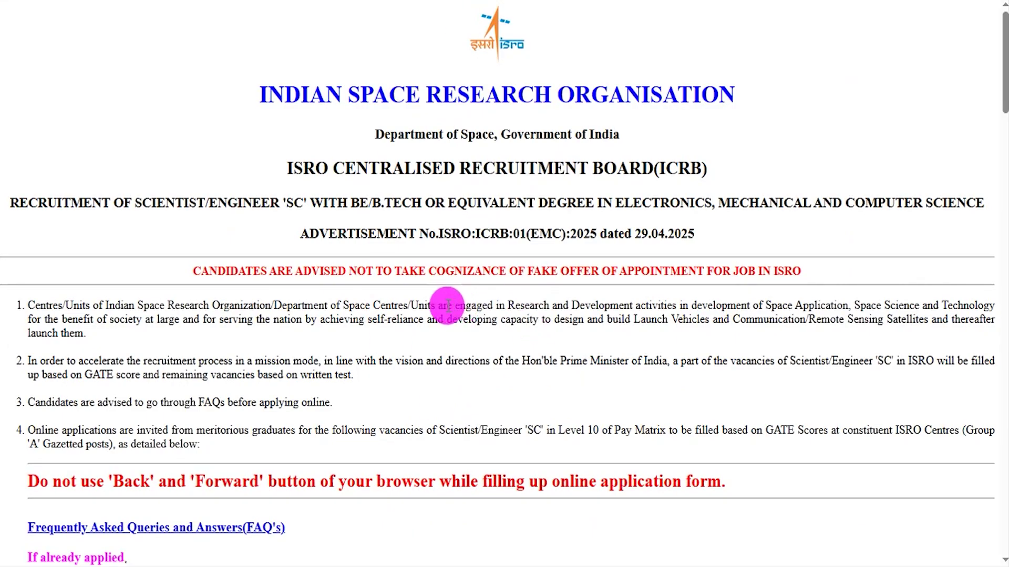
Step: Review the online application page's post list, age limit, application instructions, fee payment and selection process, and return to its beginning
left_click_drag(448, 305, 577, 314)
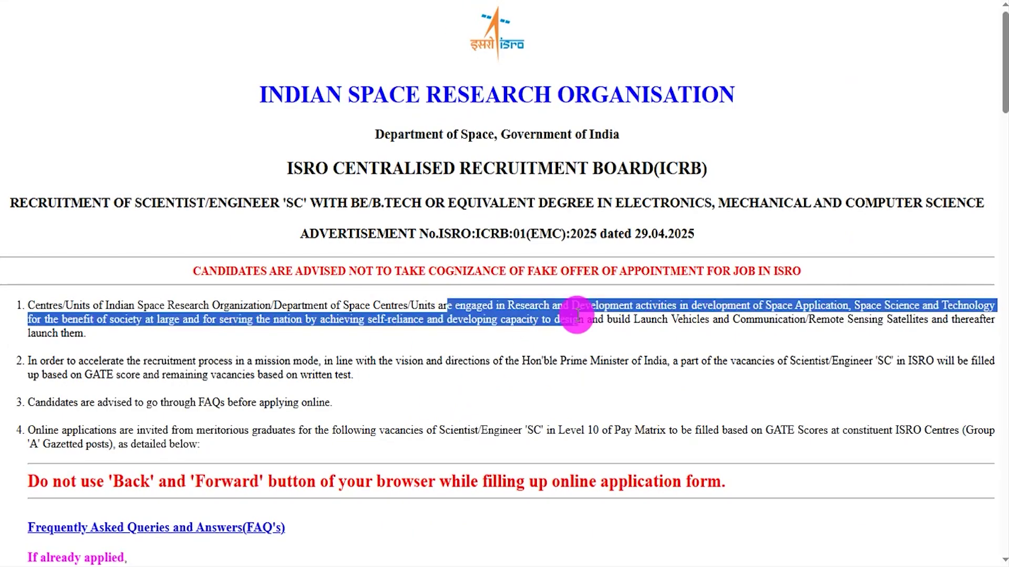
scroll(459, 377, "down", 5)
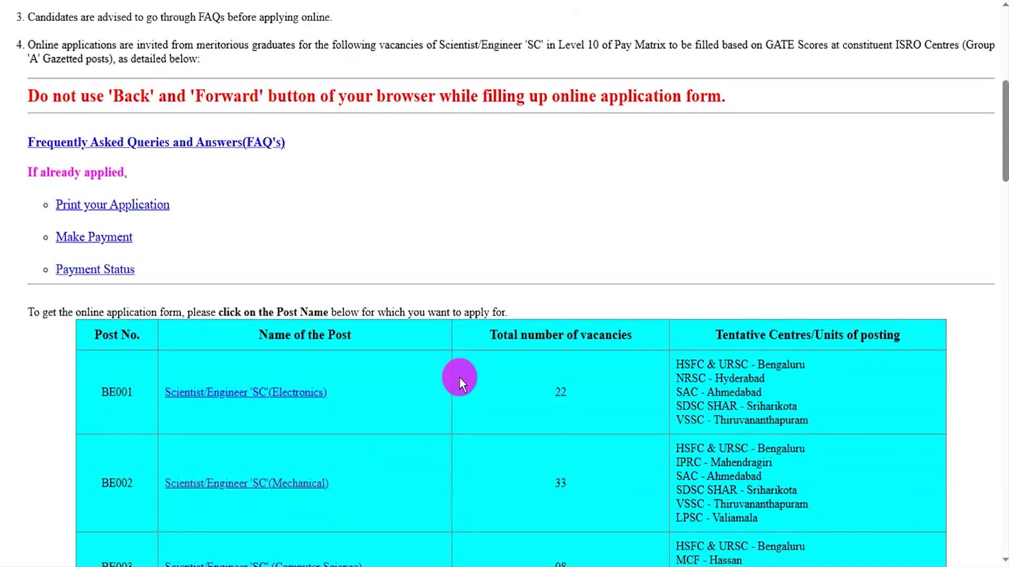
scroll(459, 378, "down", 5)
scroll(459, 377, "down", 15)
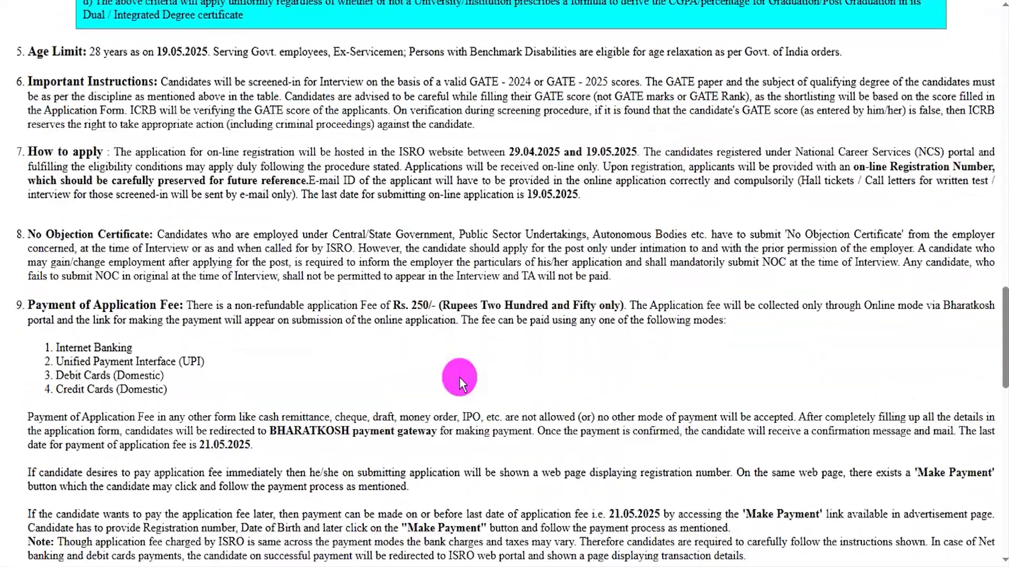
left_click_drag(126, 235, 280, 341)
scroll(280, 341, "down", 20)
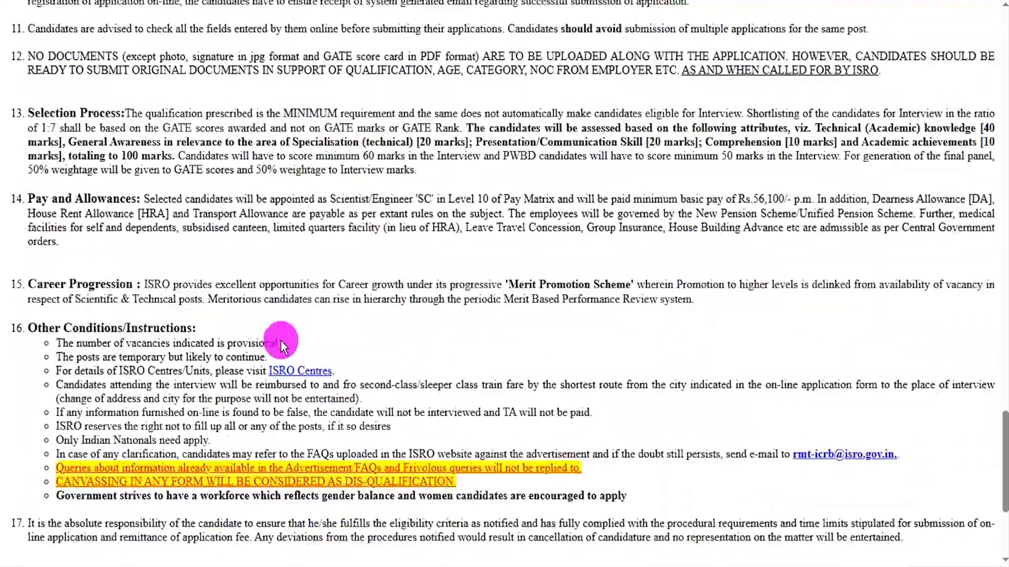
key("Home")
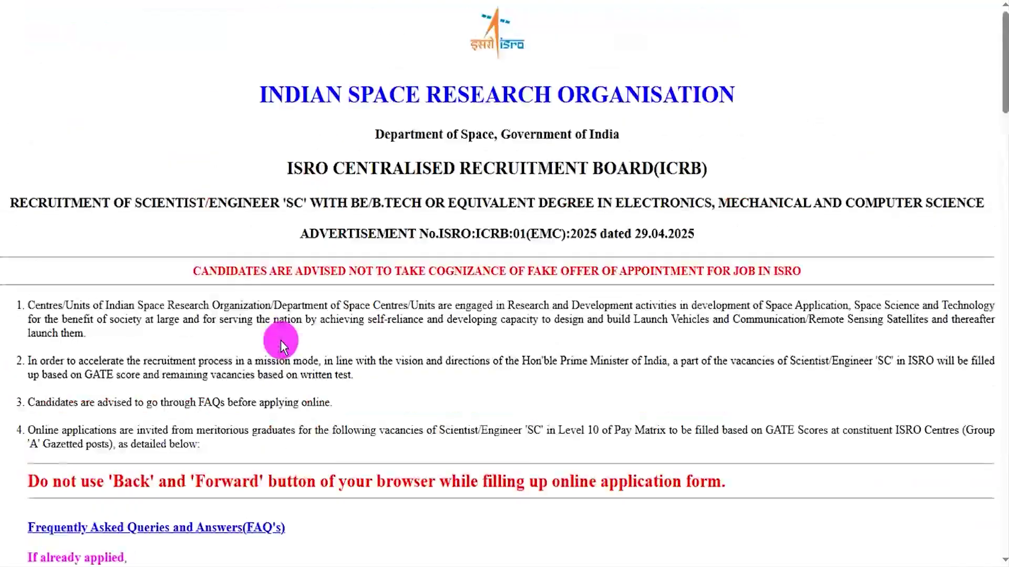
Step: Review the post list on the online application page and open the application form for Scientist/Engineer 'SC' (Mechanical)
scroll(281, 341, "down", 3)
scroll(281, 341, "down", 7)
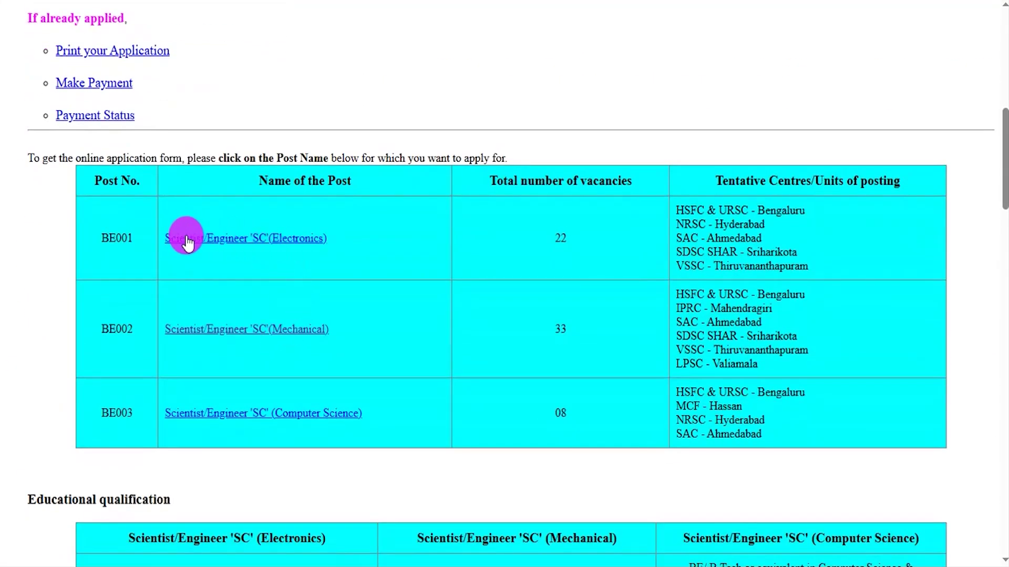
left_click_drag(160, 239, 288, 239)
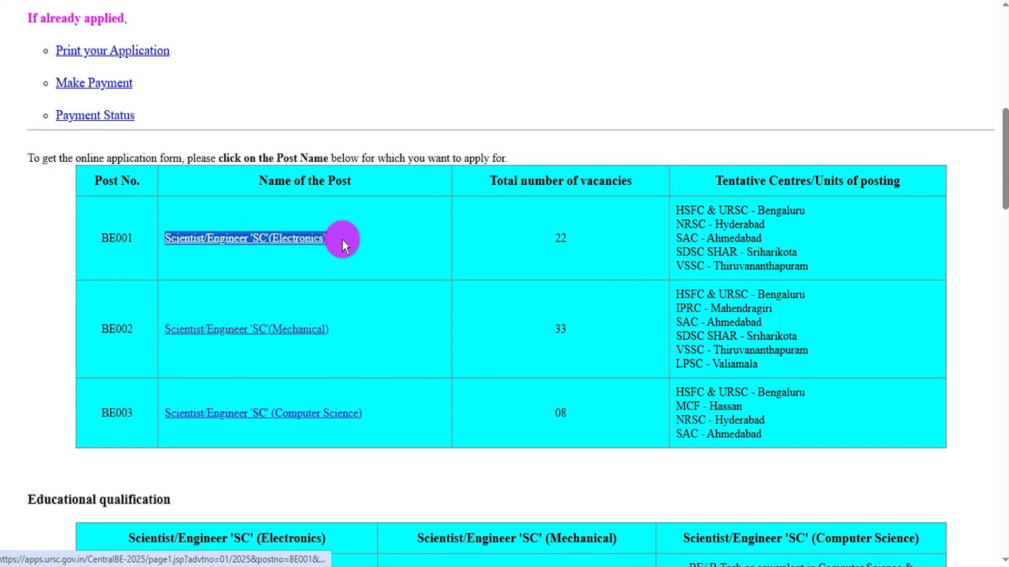
left_click_drag(329, 329, 211, 336)
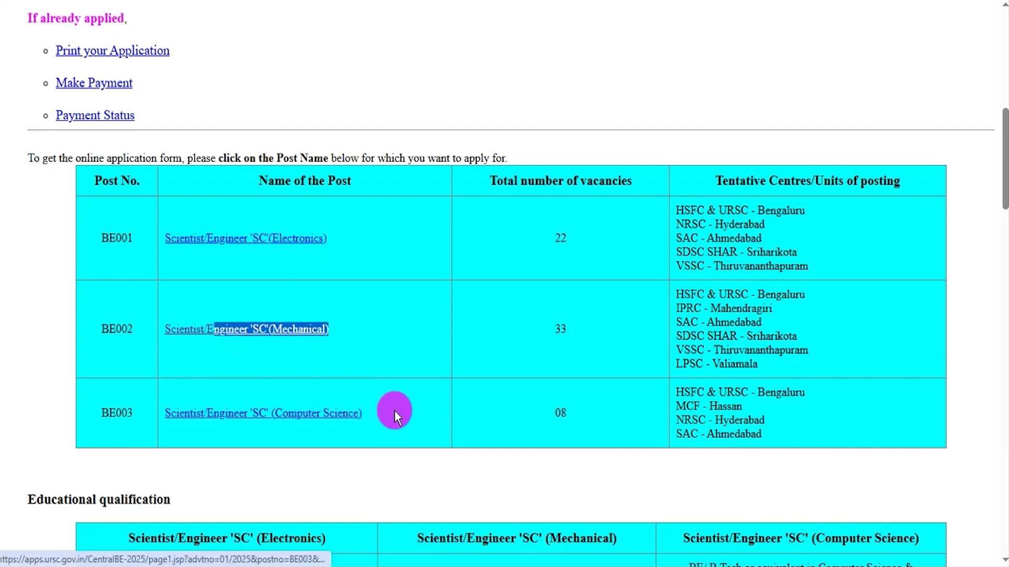
left_click_drag(363, 413, 222, 405)
left_click(426, 439)
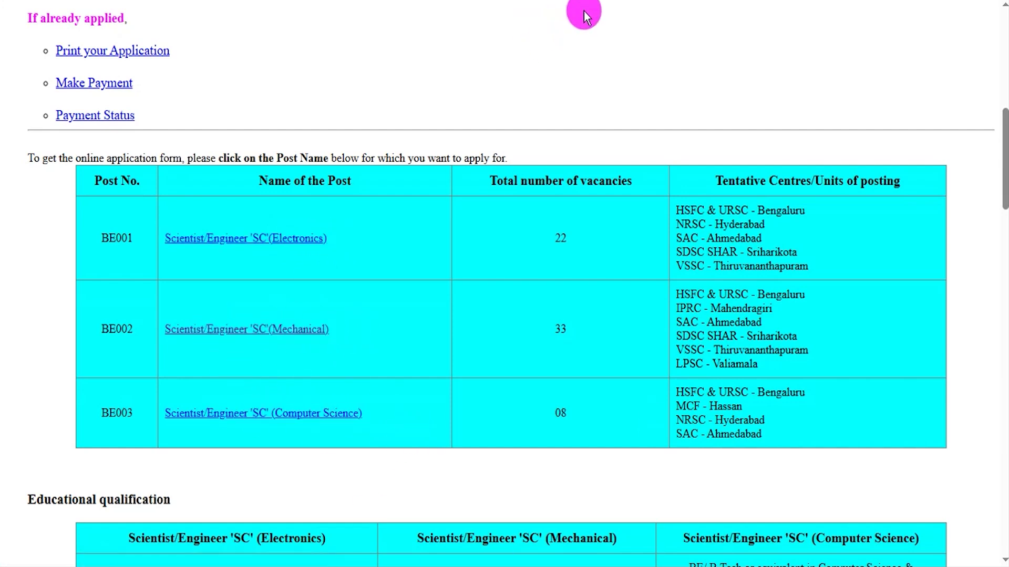
left_click_drag(488, 301, 349, 392)
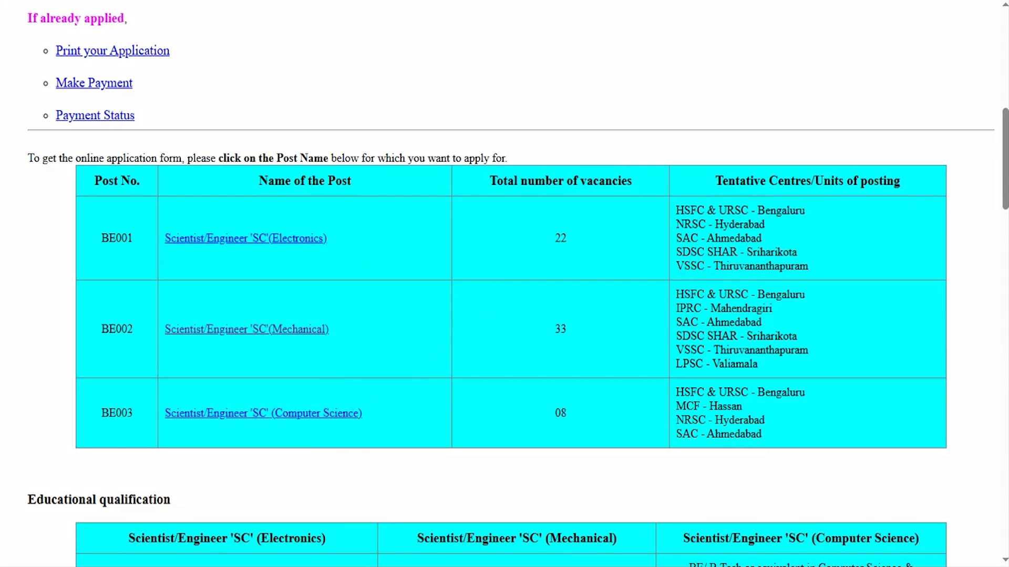
left_click(265, 332)
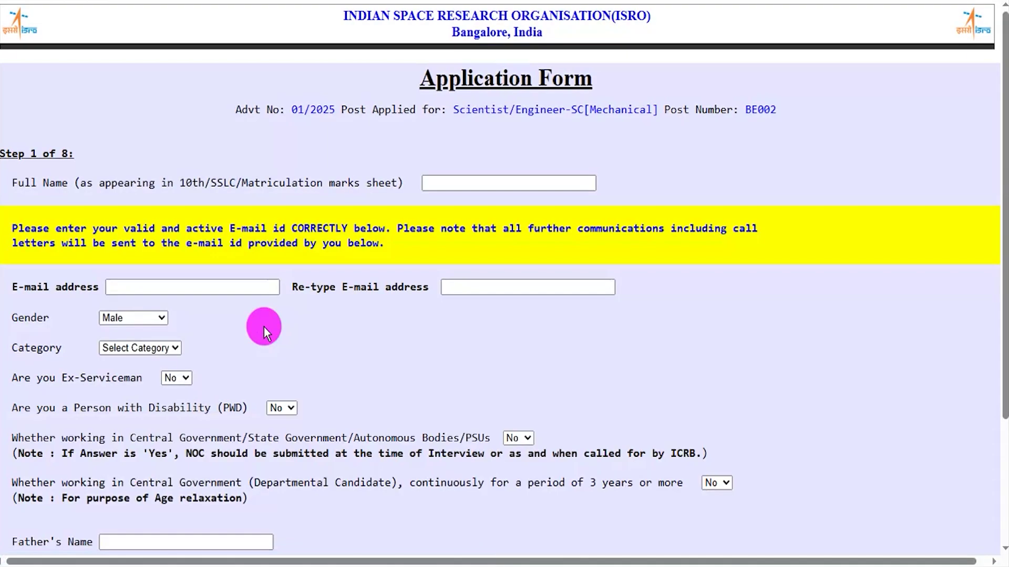
Step: Examine the Full Name, E-mail address and Re-type E-mail address fields in Step 1 of the application form
left_click_drag(24, 182, 179, 183)
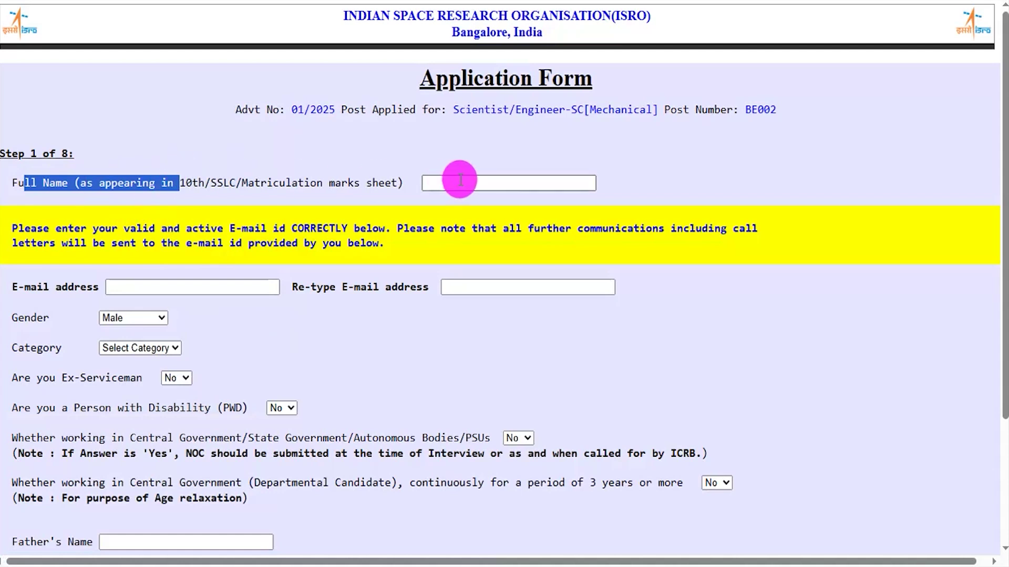
left_click(469, 181)
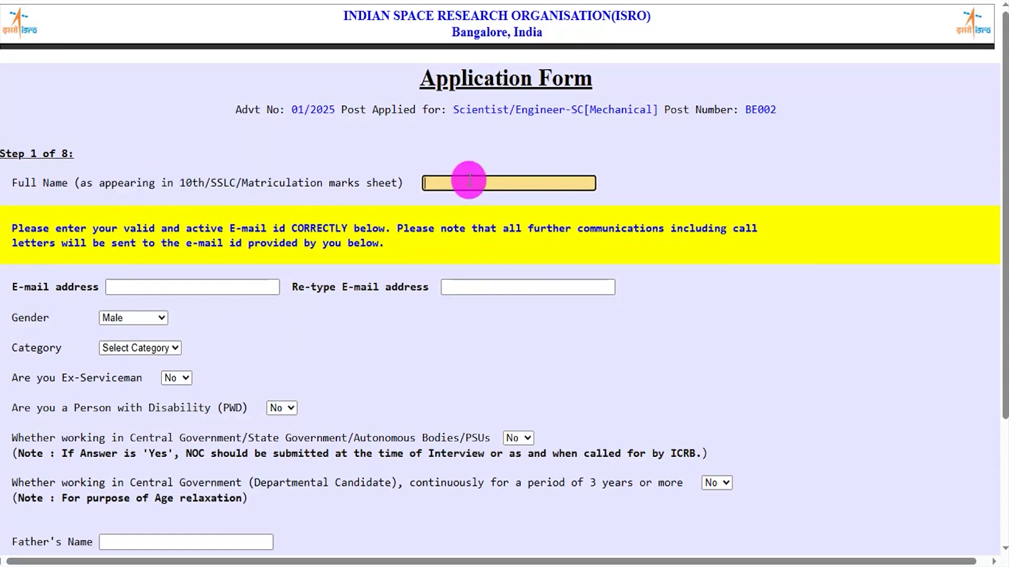
left_click(18, 289)
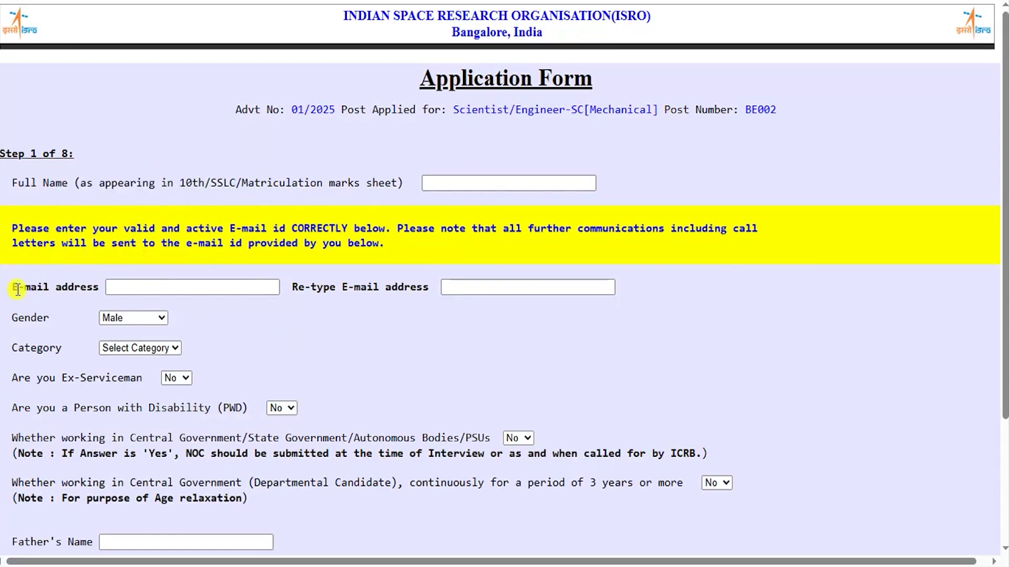
left_click(142, 286)
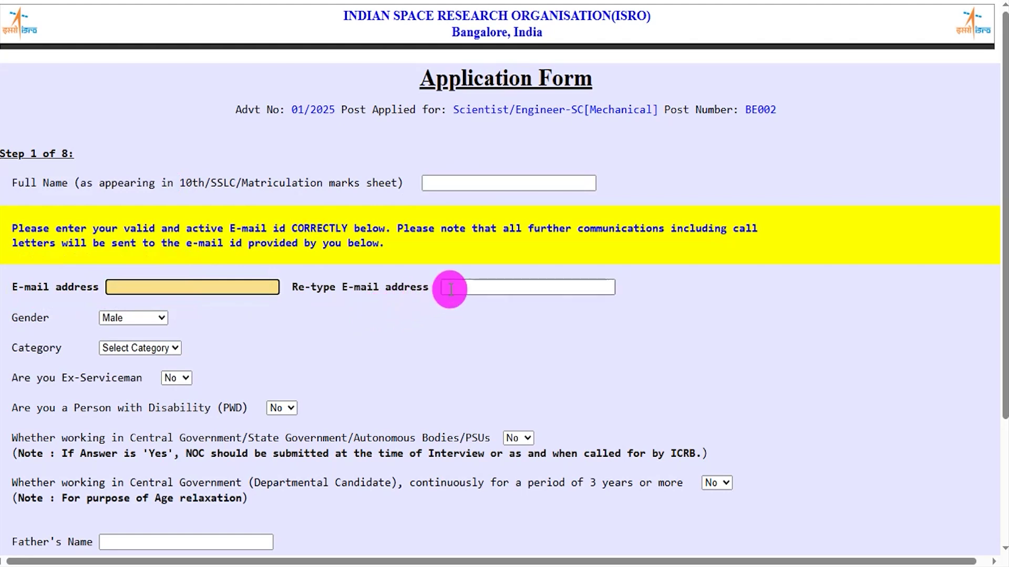
left_click_drag(344, 287, 387, 286)
left_click(479, 287)
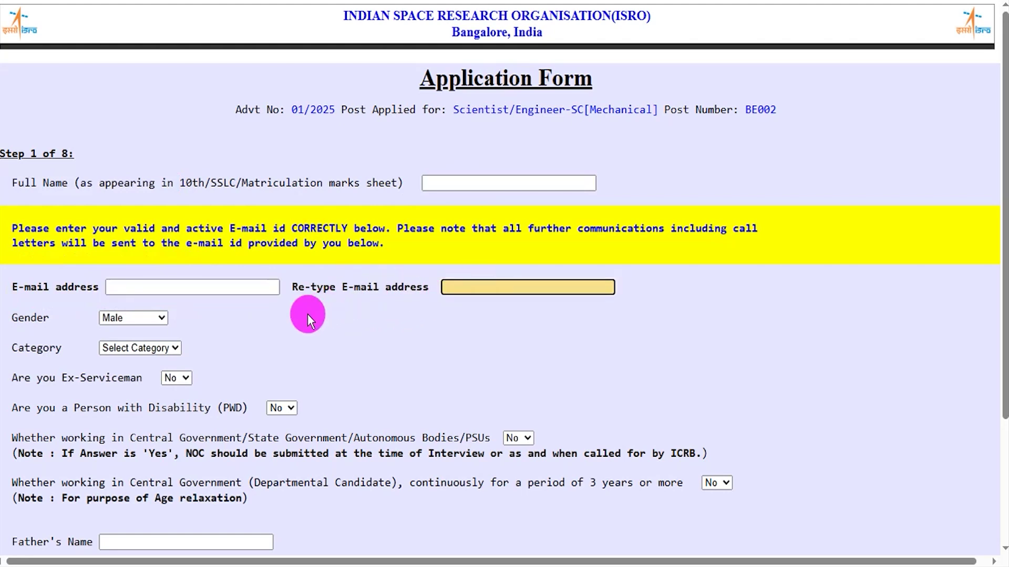
Step: Set the candidate's Gender to Male and Category to SC
scroll(300, 315, "down", 3)
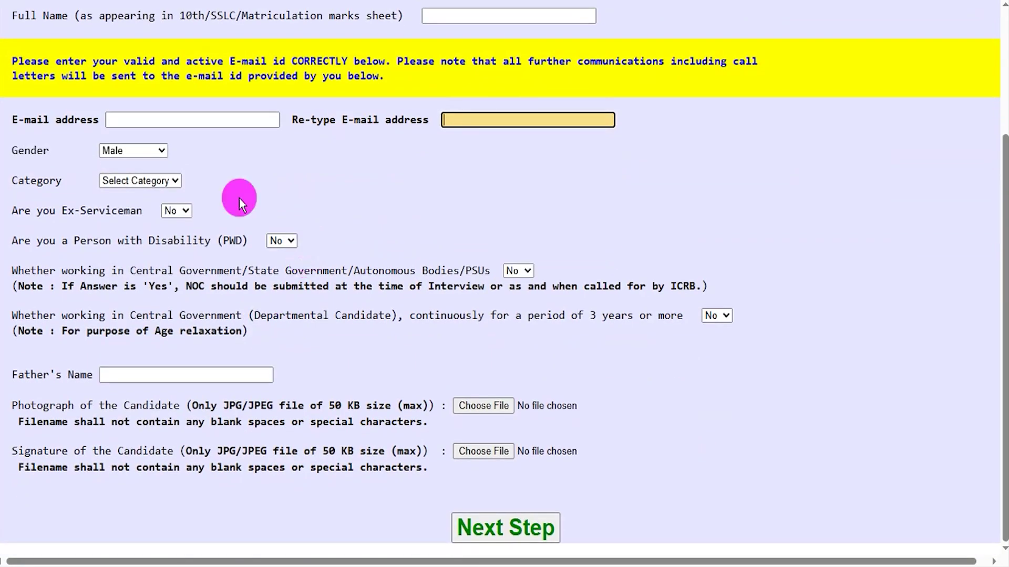
left_click(142, 150)
left_click(133, 165)
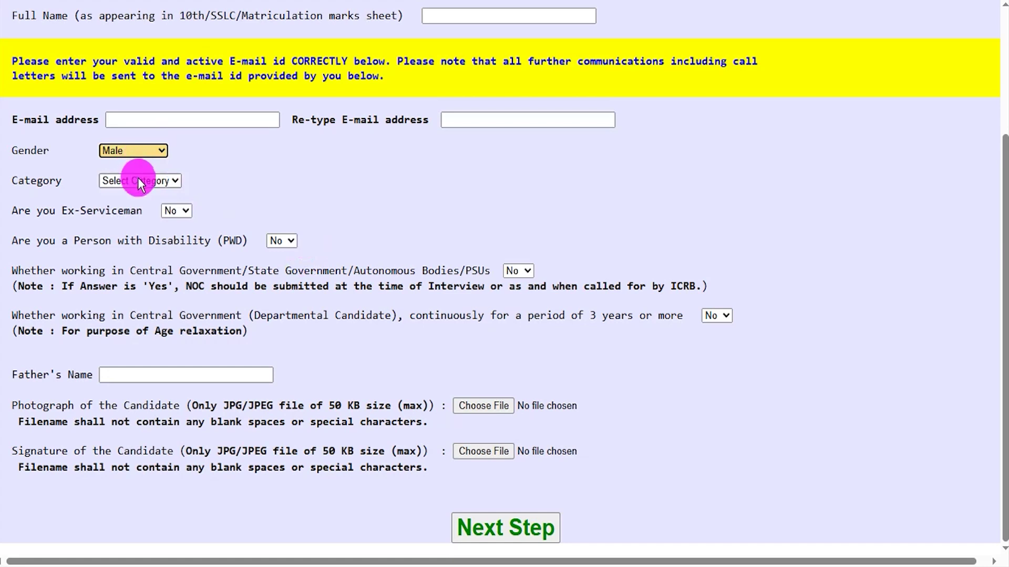
left_click(138, 181)
left_click(128, 239)
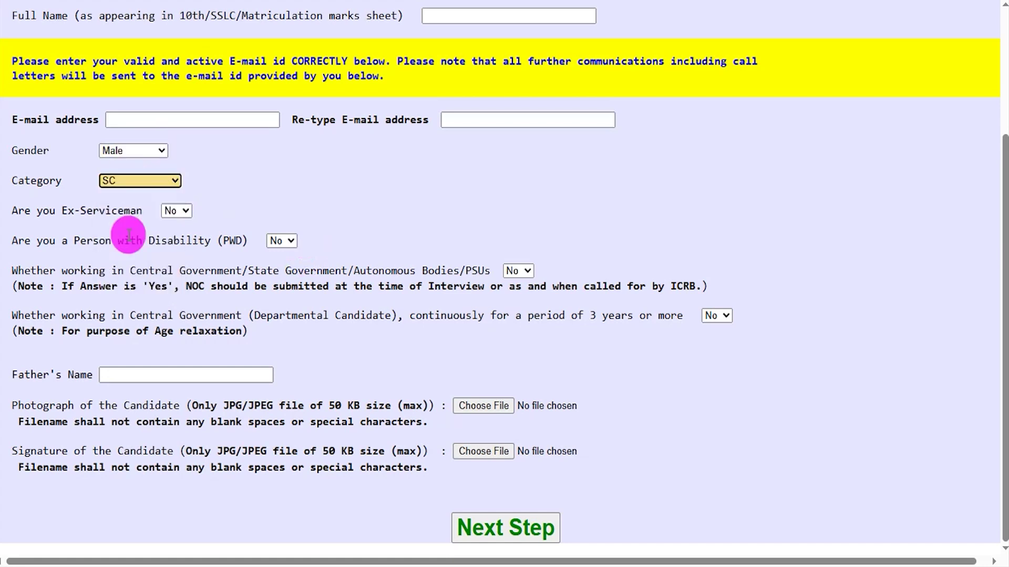
Step: Answer No to the Ex-Serviceman and Person with Disability (PWD) questions
left_click_drag(17, 211, 83, 215)
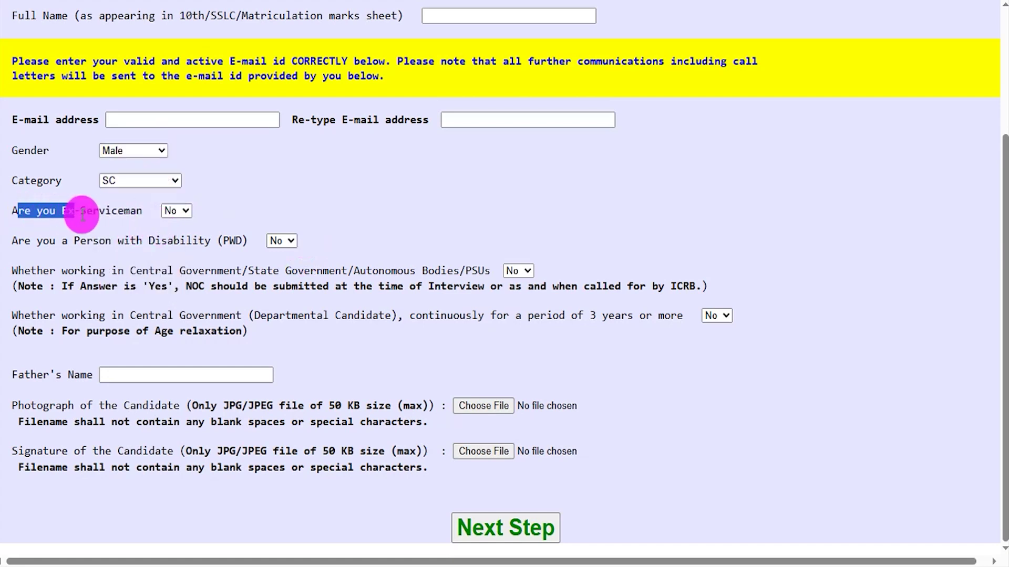
left_click(172, 213)
left_click(170, 249)
left_click(177, 212)
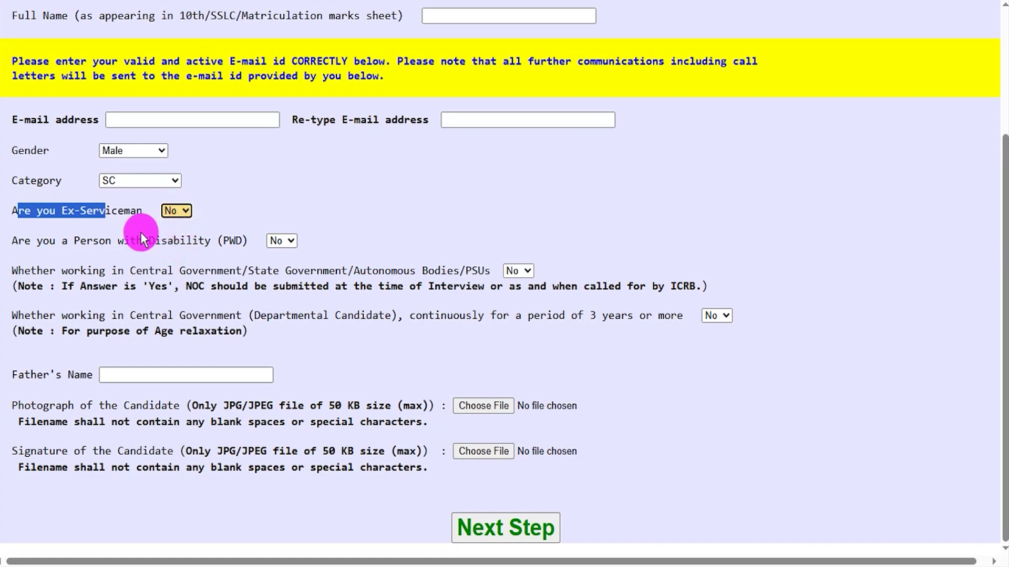
left_click_drag(37, 240, 222, 241)
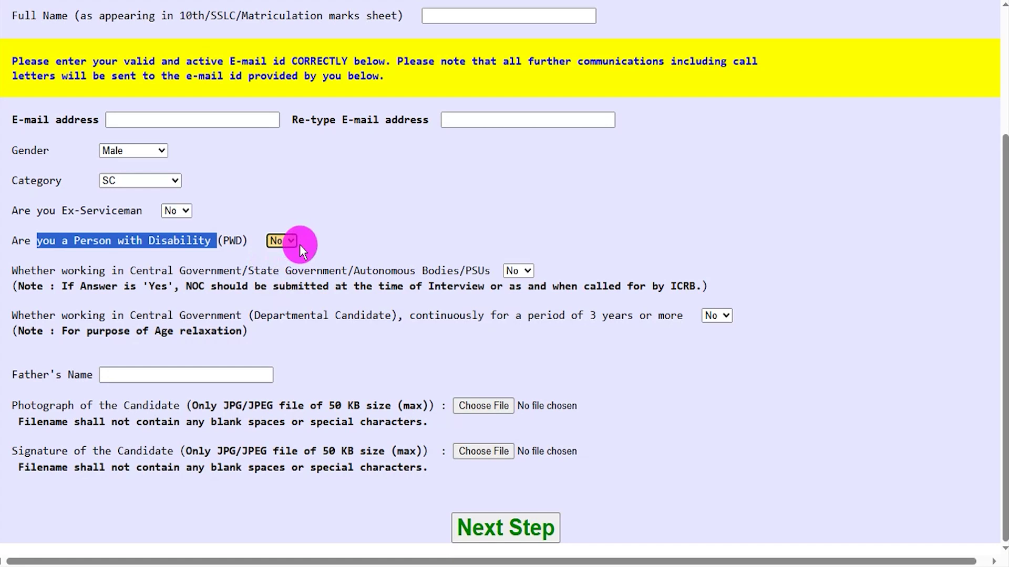
Step: Answer No to both employment questions, covering government bodies or PSUs and departmental candidates with 3 years or more of service
left_click_drag(149, 271, 441, 271)
left_click(515, 271)
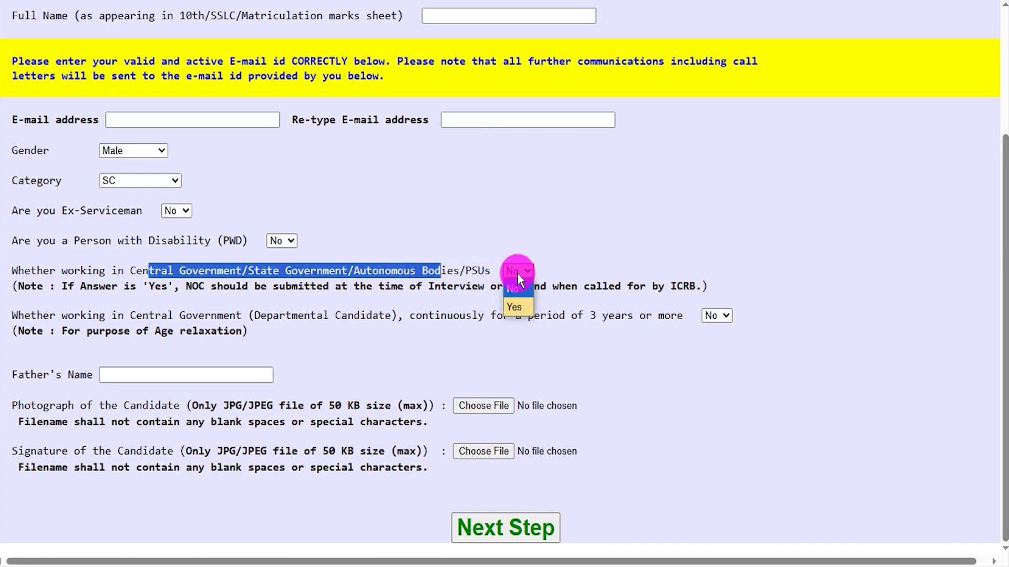
left_click(514, 310)
left_click(517, 272)
left_click(516, 289)
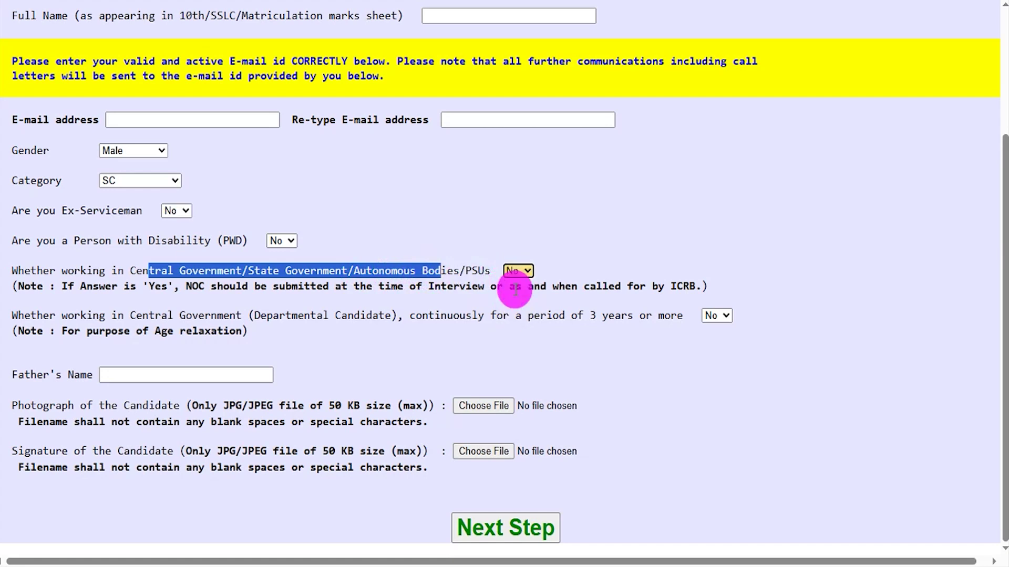
left_click_drag(99, 315, 576, 314)
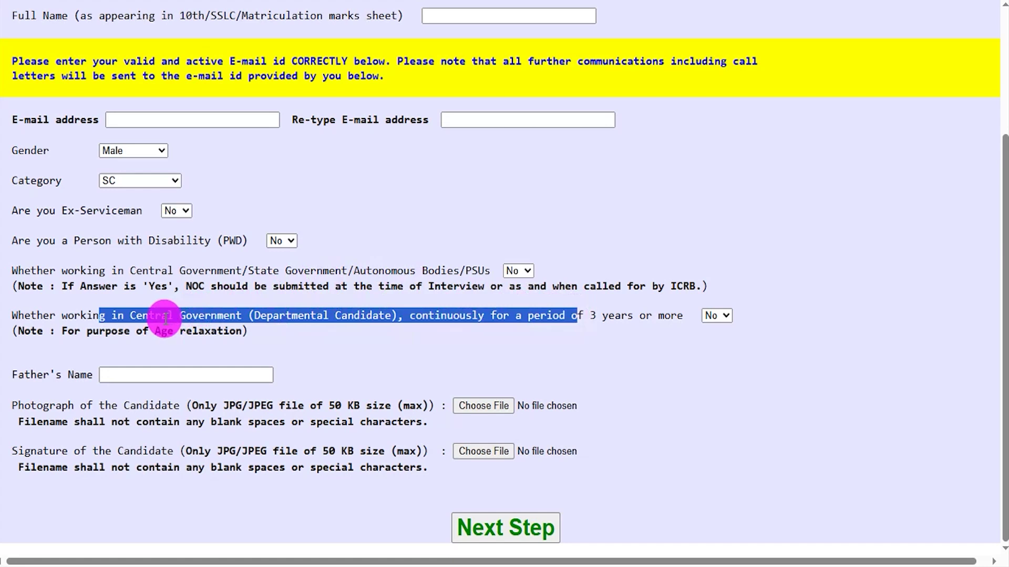
left_click(721, 318)
left_click(717, 353)
left_click(712, 319)
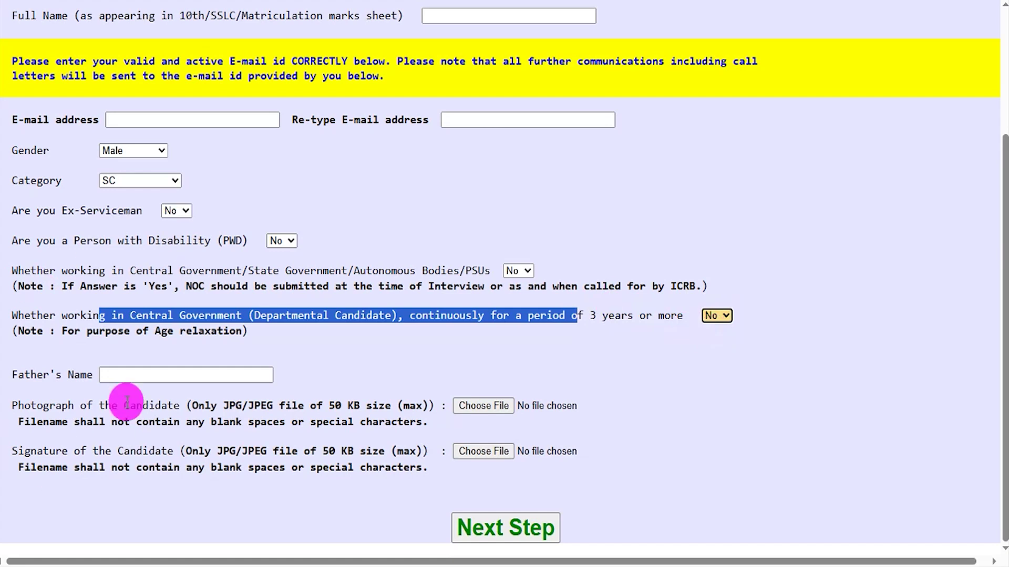
Step: Check the Father's Name field and the photograph and signature upload requirements, and continue to Step 2 of the form
left_click_drag(24, 375, 153, 376)
left_click(153, 376)
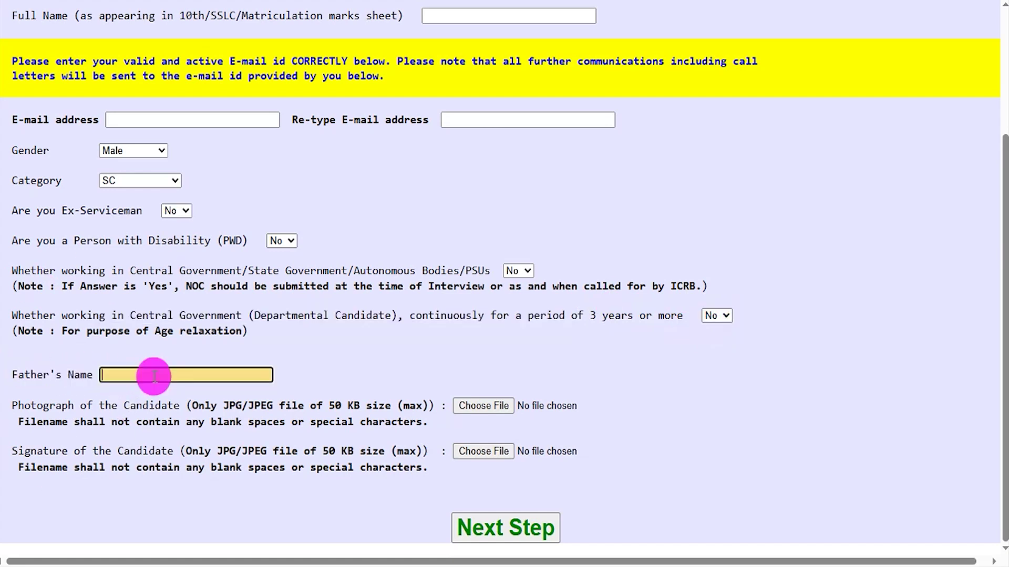
left_click_drag(37, 406, 273, 406)
left_click_drag(335, 405, 374, 406)
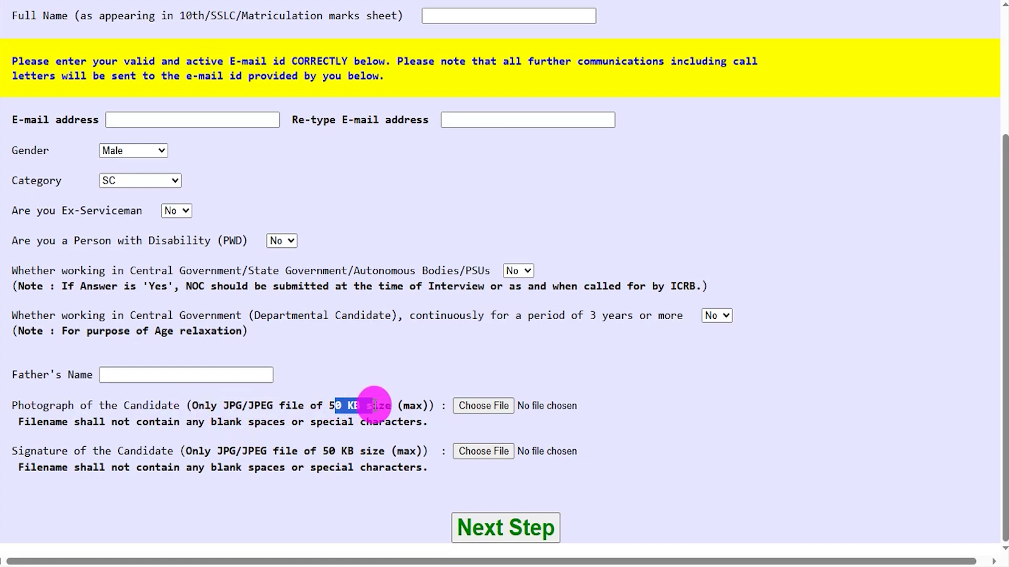
left_click_drag(31, 451, 262, 451)
left_click_drag(322, 450, 359, 451)
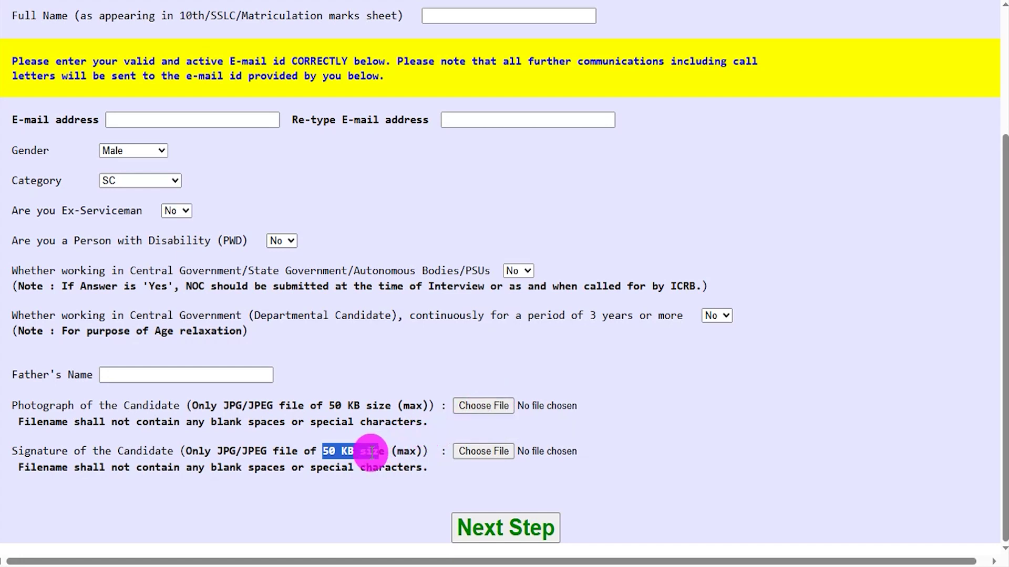
left_click_drag(844, 411, 565, 513)
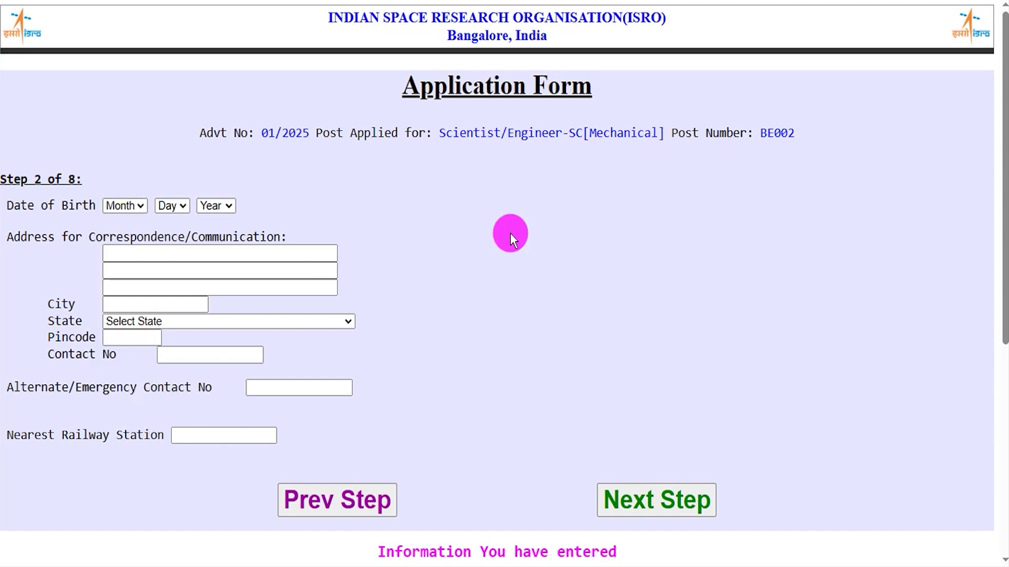
Step: Examine the Date of Birth, correspondence address and City fields in Step 2 of the form
left_click(133, 206)
left_click(174, 204)
left_click(229, 206)
left_click(376, 212)
left_click_drag(45, 235, 279, 237)
left_click(170, 252)
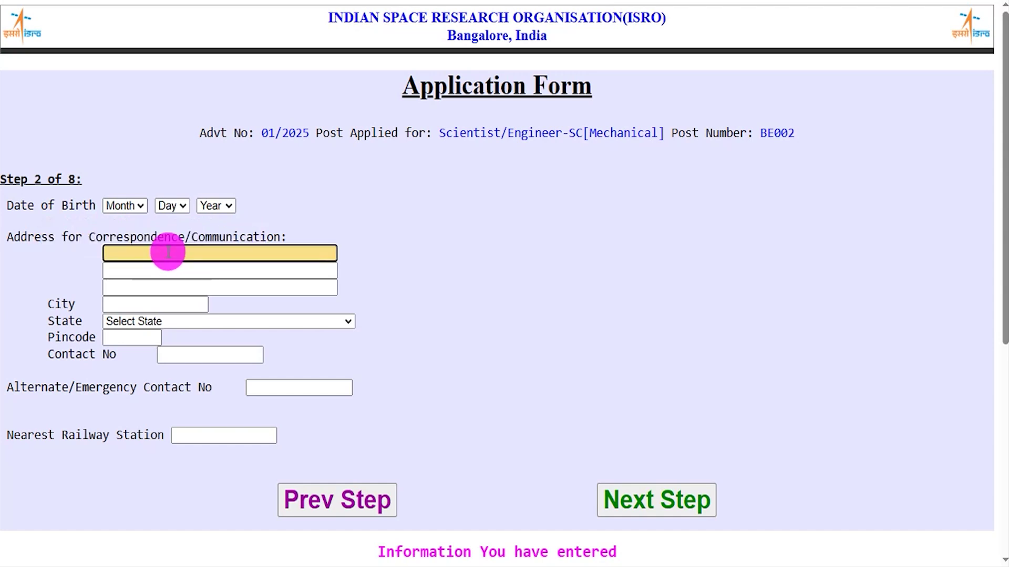
left_click(157, 270)
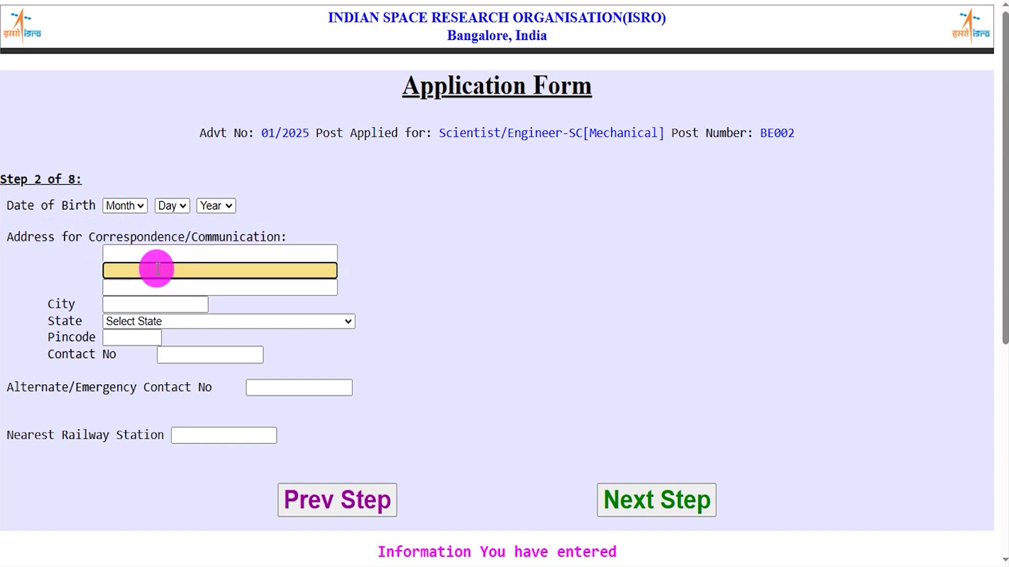
left_click(140, 304)
Step: Set the State of the correspondence address to UTTAR PRADESH
left_click(144, 322)
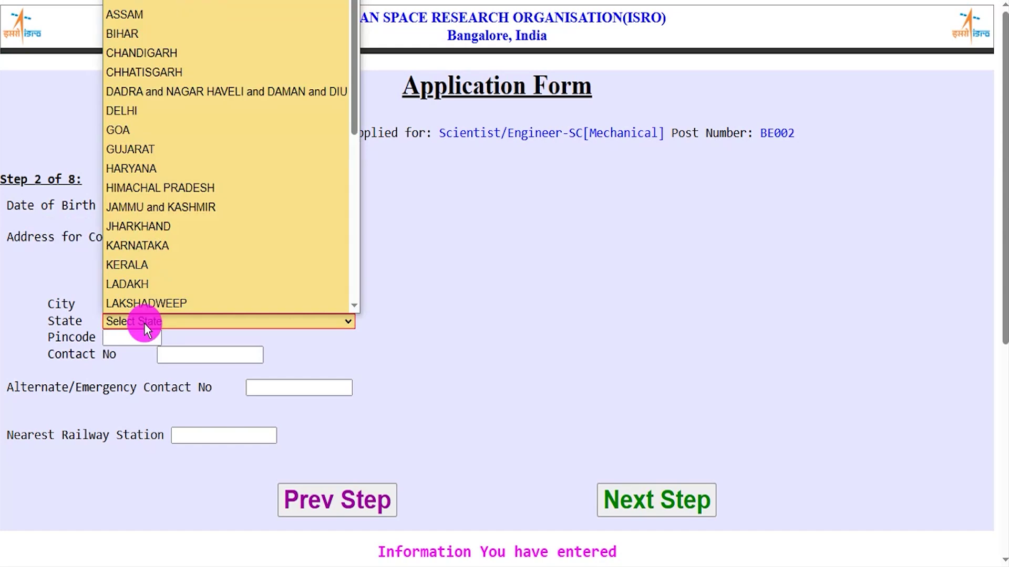
scroll(147, 273, "down", 5)
left_click(147, 272)
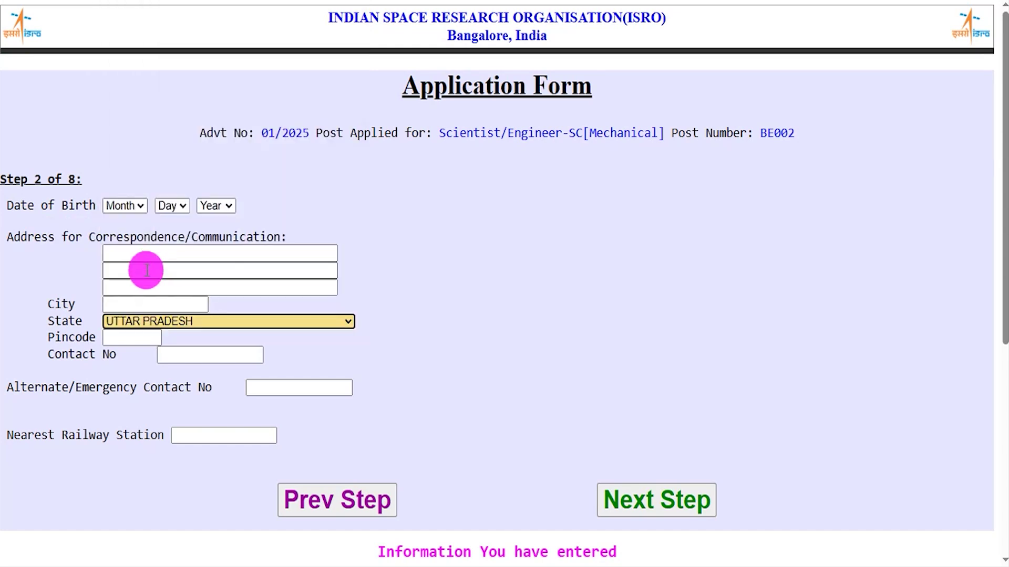
Step: Examine the Pincode, Contact No, Alternate/Emergency Contact No and Nearest Railway Station fields and the way to continue from Step 2
left_click(135, 334)
left_click_drag(61, 354, 123, 353)
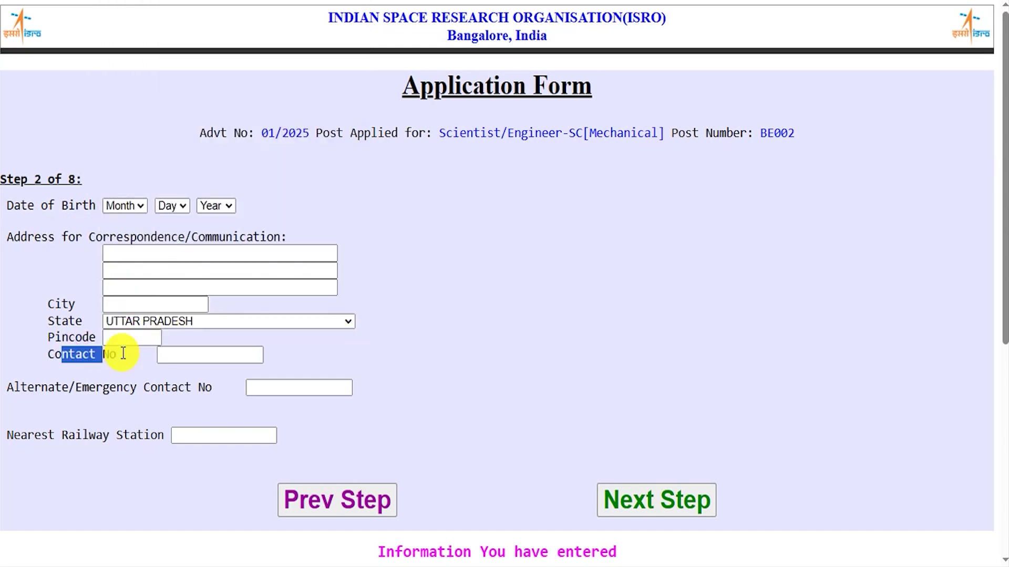
left_click(193, 354)
left_click_drag(47, 387, 146, 389)
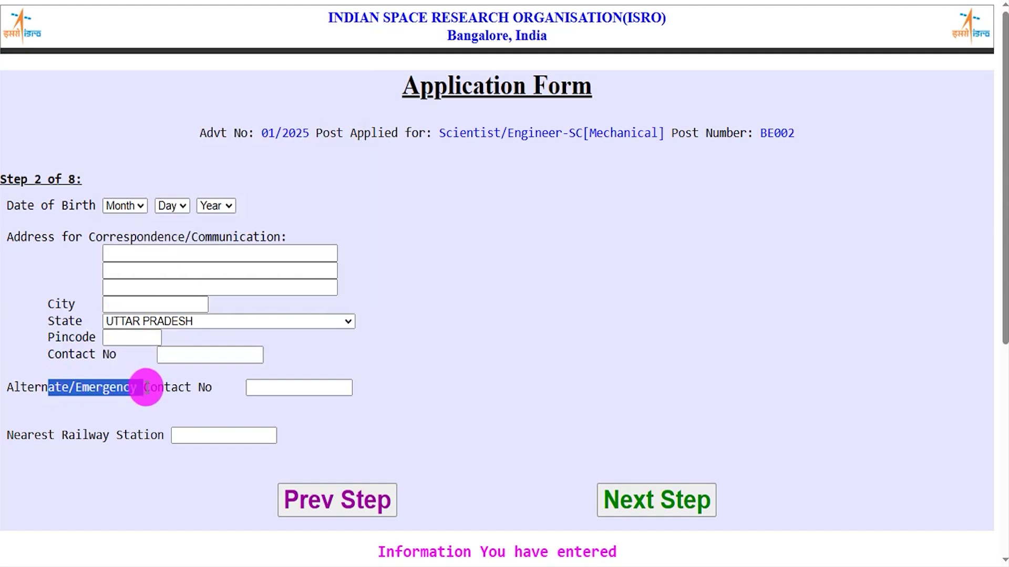
left_click(266, 387)
left_click_drag(32, 432, 142, 433)
left_click(202, 435)
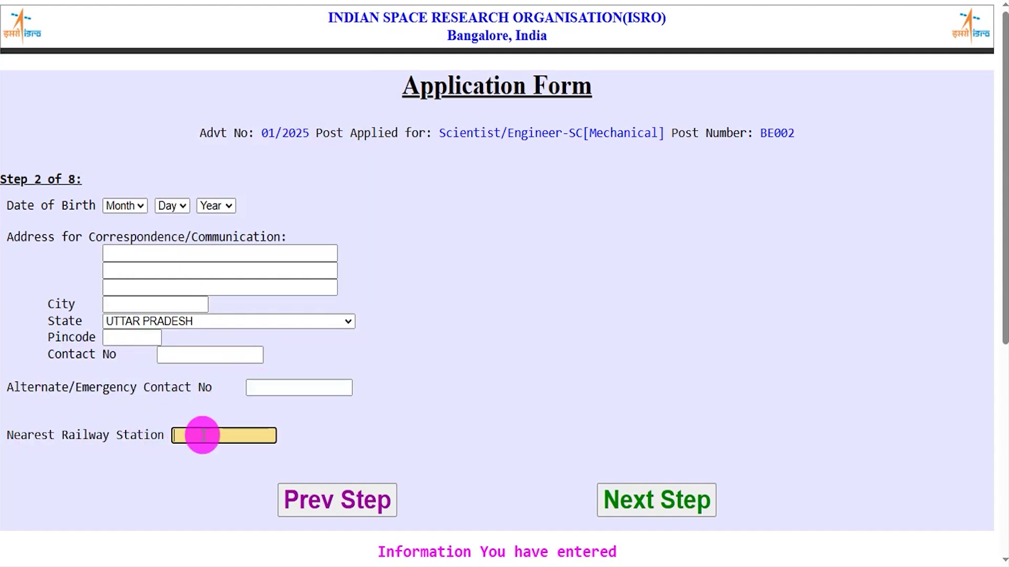
left_click(549, 94)
left_click_drag(891, 294, 695, 486)
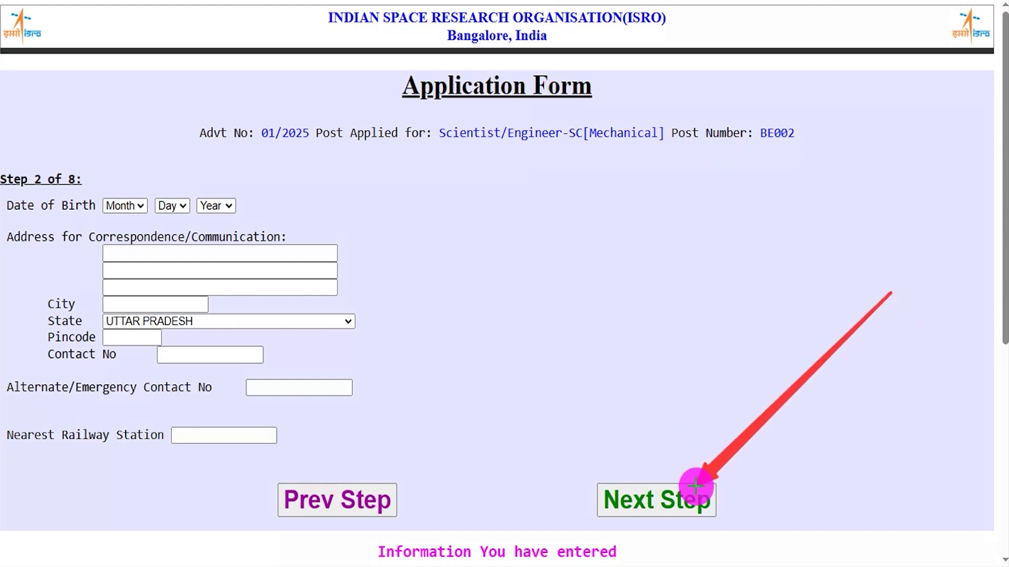
left_click(695, 486)
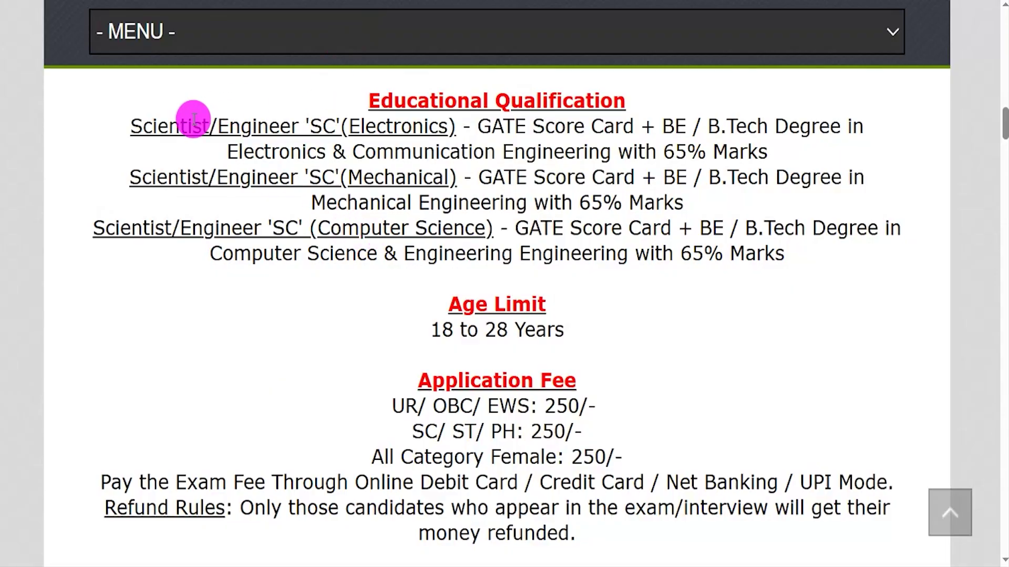
Step: Examine the Educational Qualification requirements for the Electronics, Mechanical and Computer Science Scientist/Engineer 'SC' posts
left_click_drag(158, 126, 415, 126)
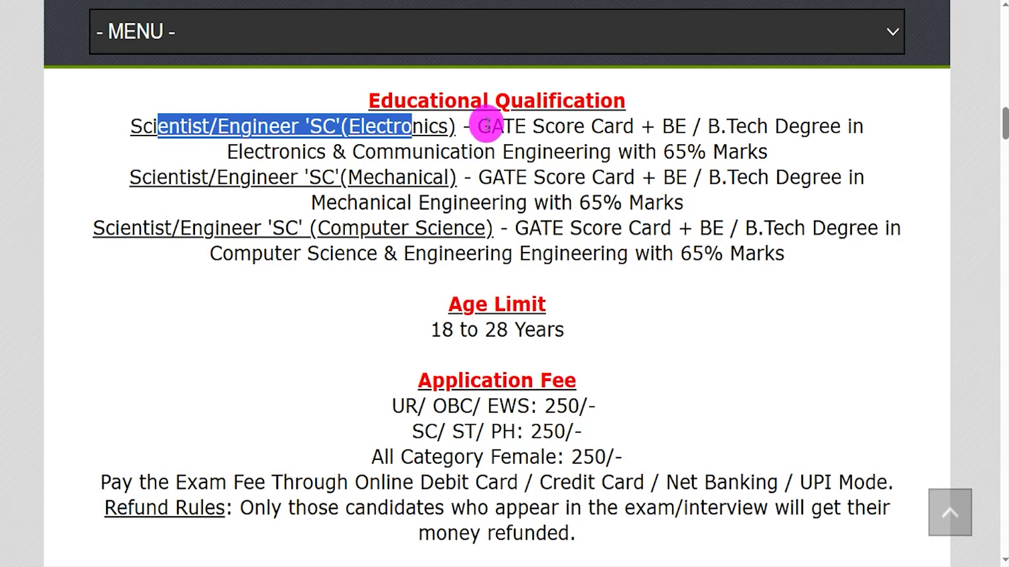
left_click_drag(488, 126, 759, 126)
left_click_drag(271, 146, 555, 142)
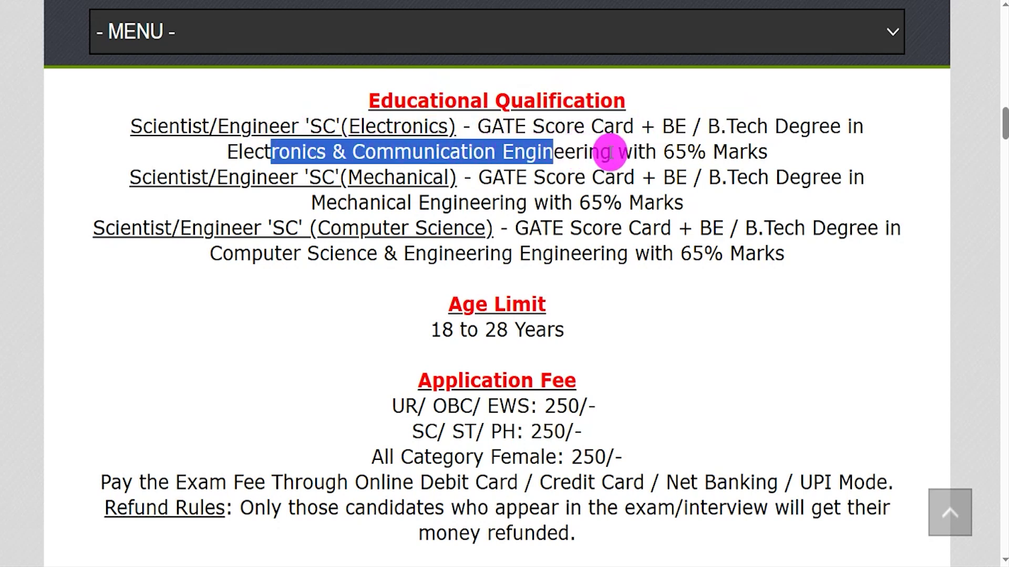
left_click_drag(675, 151, 739, 151)
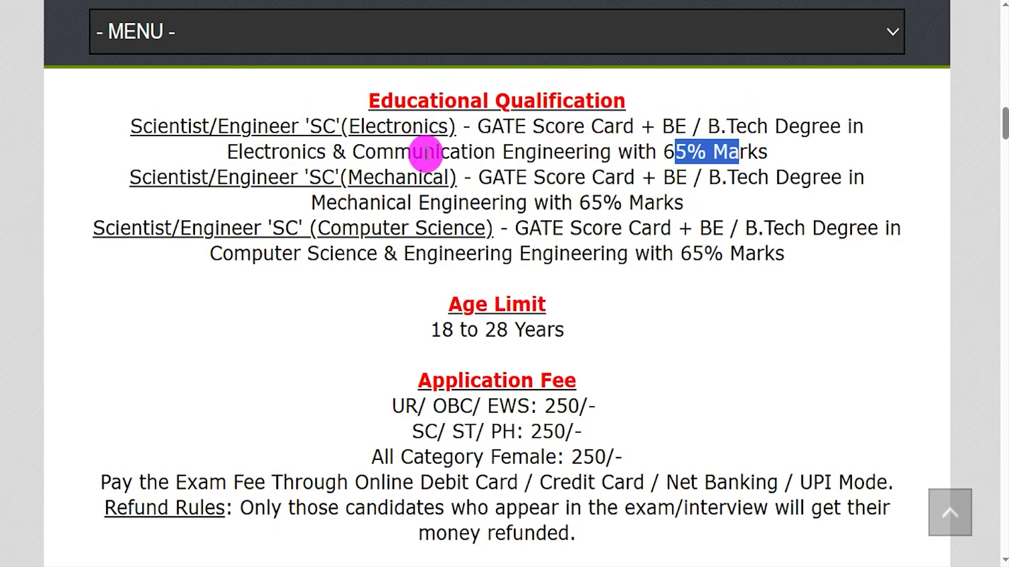
left_click_drag(164, 177, 594, 175)
left_click_drag(675, 177, 769, 177)
left_click_drag(361, 204, 491, 202)
left_click_drag(582, 198, 648, 203)
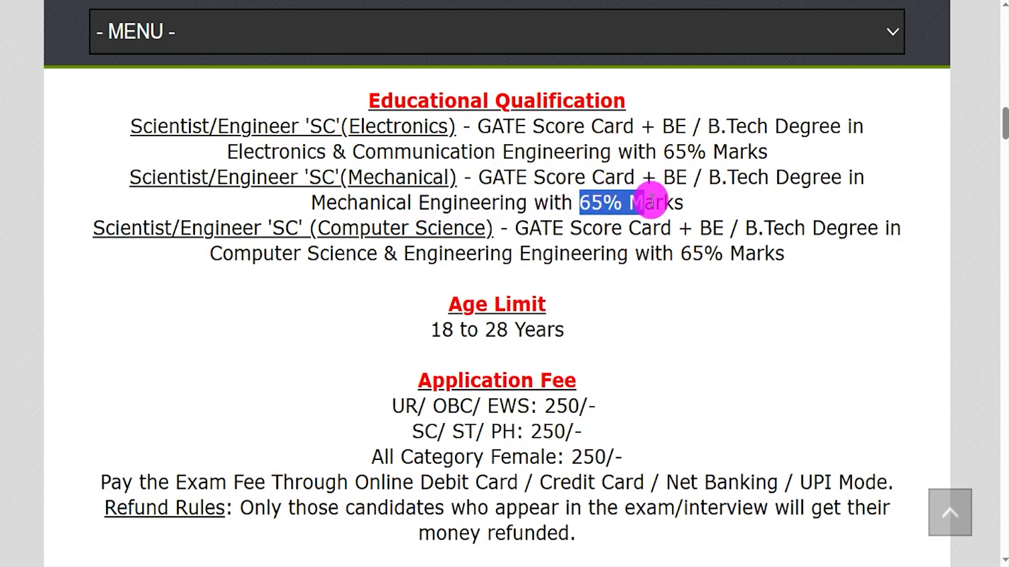
left_click(441, 249)
left_click_drag(106, 227, 462, 231)
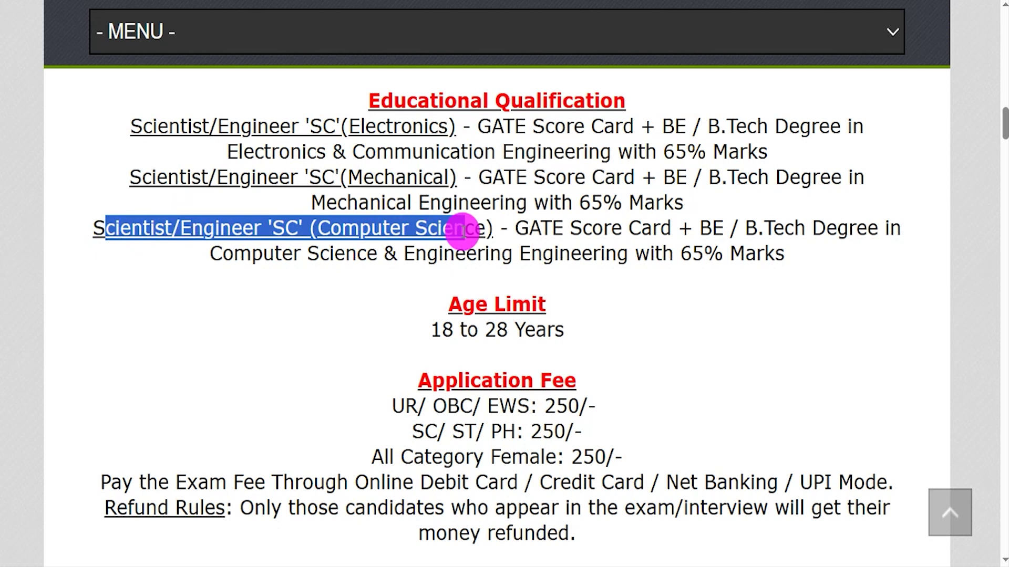
left_click_drag(529, 228, 793, 229)
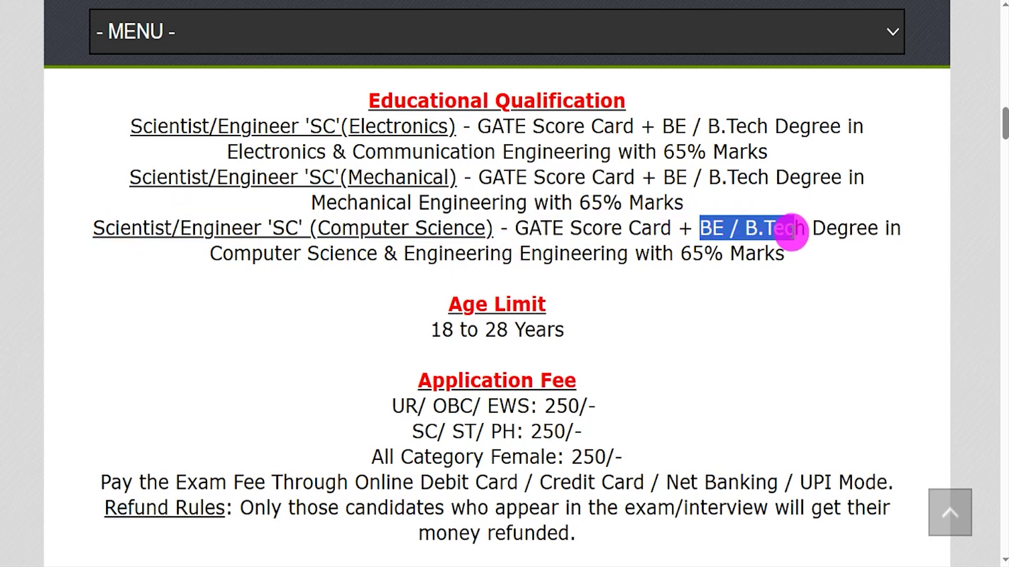
left_click_drag(681, 253, 724, 254)
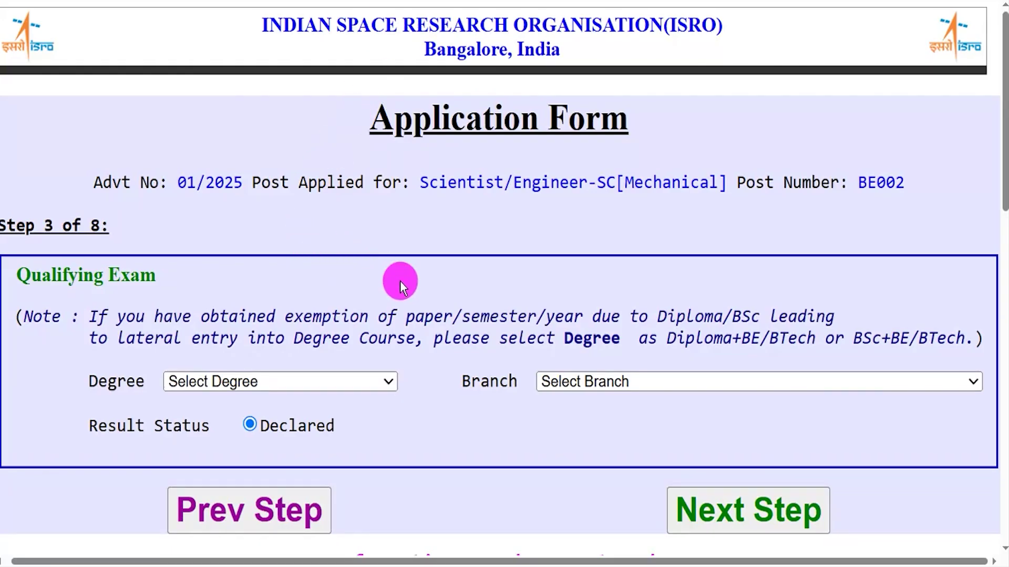
Step: Set the qualifying exam's Degree to BTech and Branch to Mechanical Engineering, and continue to Step 4 of the form
left_click(292, 382)
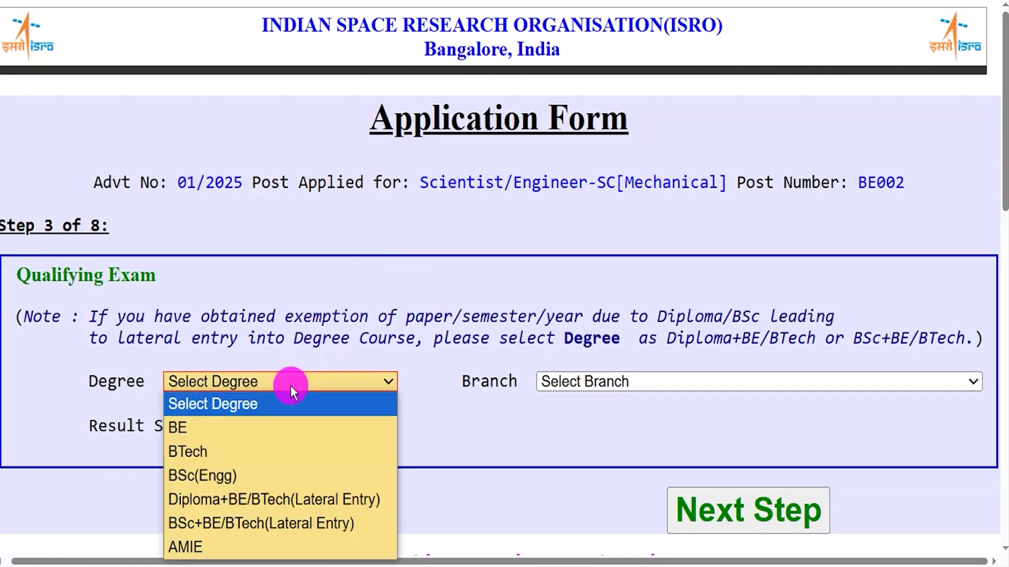
left_click(237, 452)
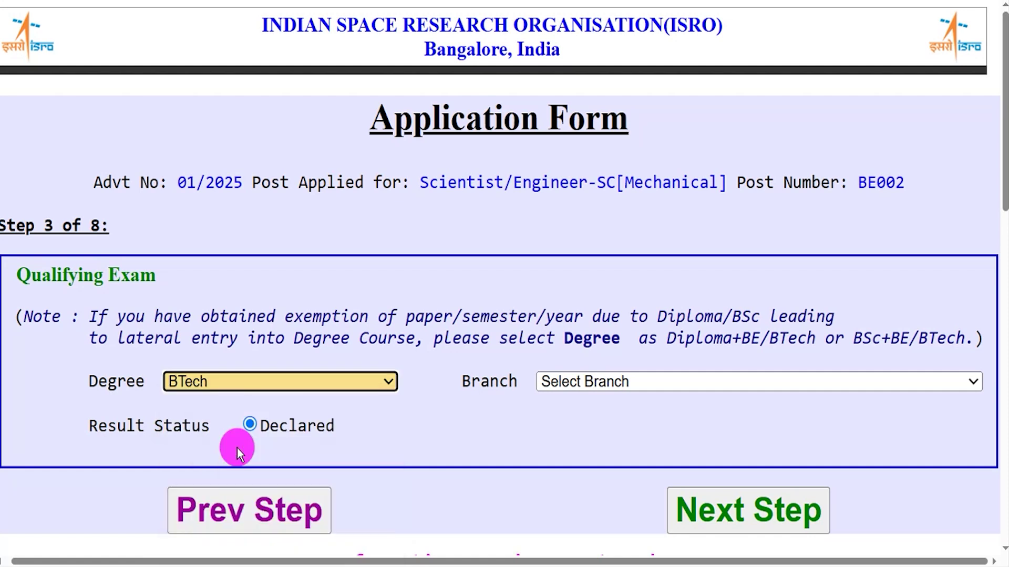
left_click(574, 385)
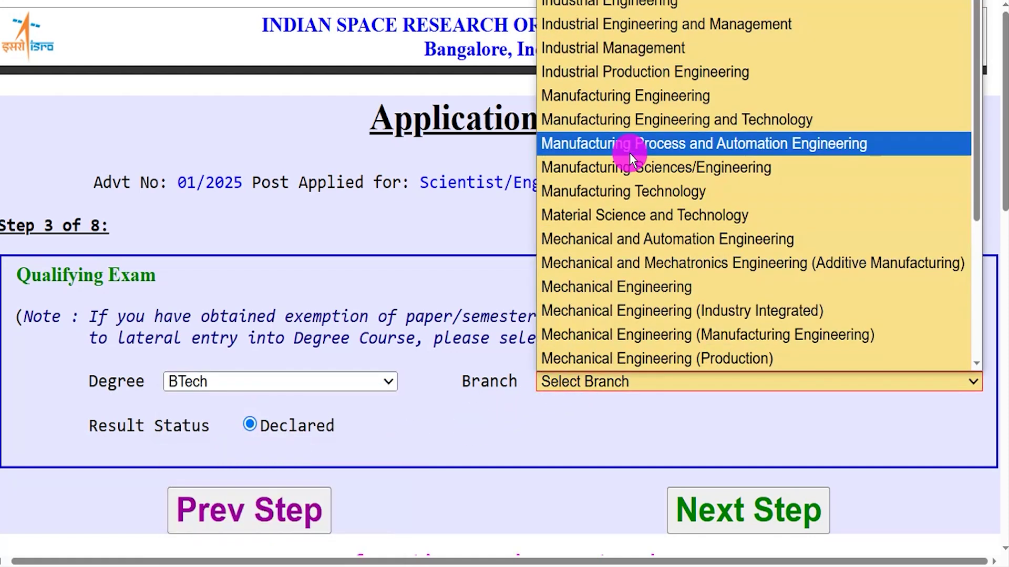
left_click(604, 287)
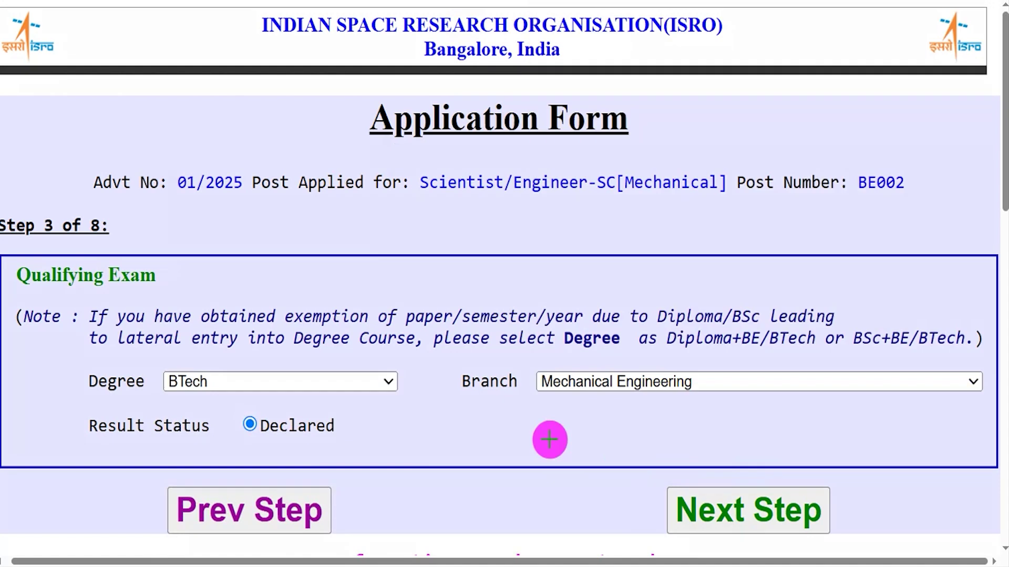
left_click_drag(468, 430, 649, 490)
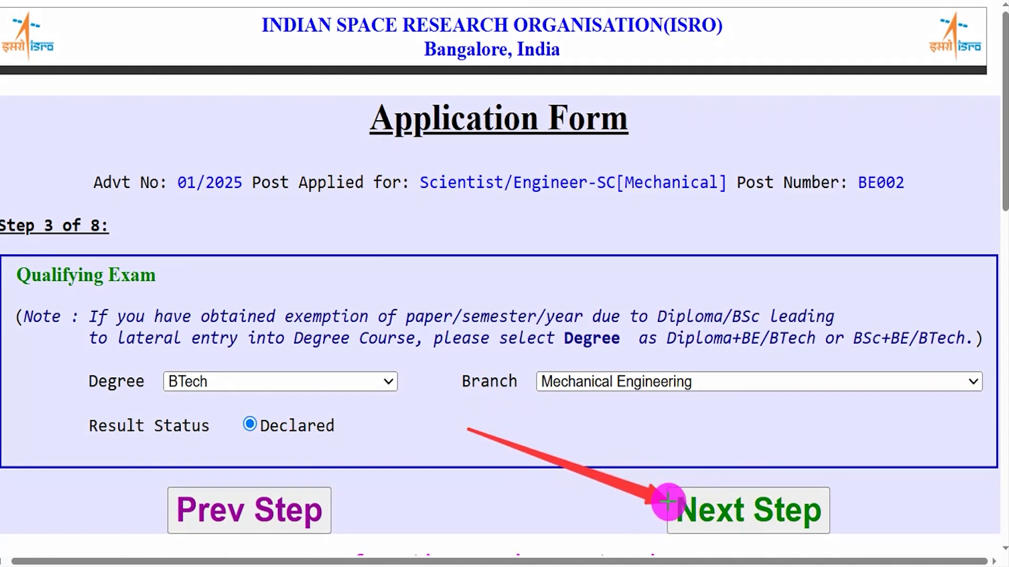
left_click(669, 499)
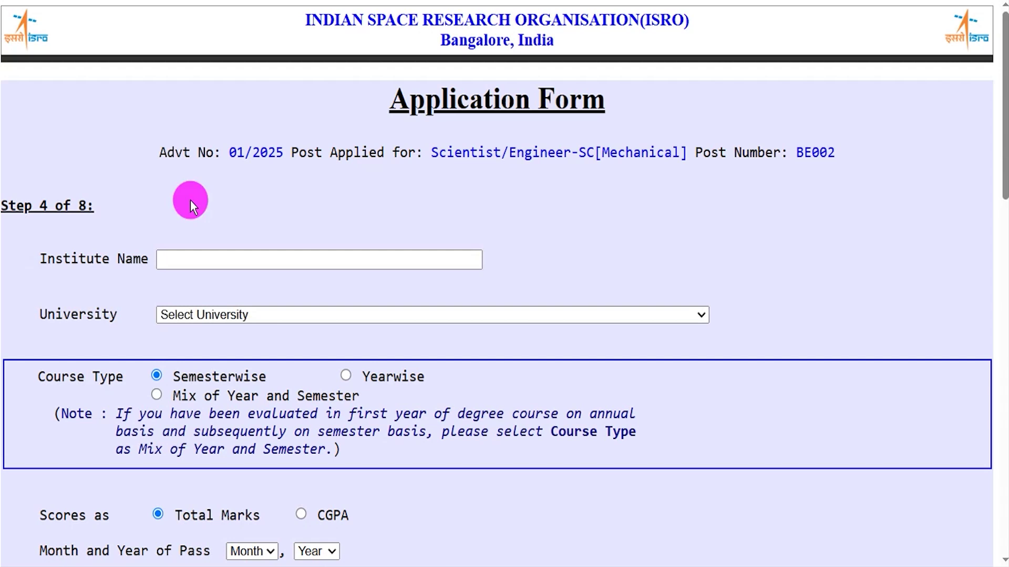
Step: Check the Institute Name field and set the University to Amravati University, Amravati
left_click_drag(56, 257, 85, 257)
left_click(177, 258)
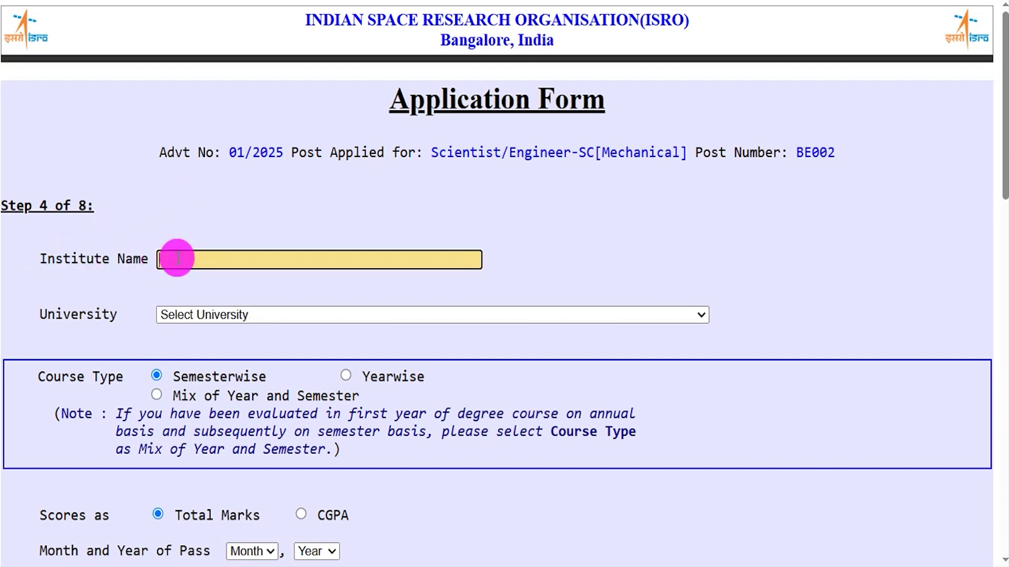
left_click_drag(70, 315, 86, 315)
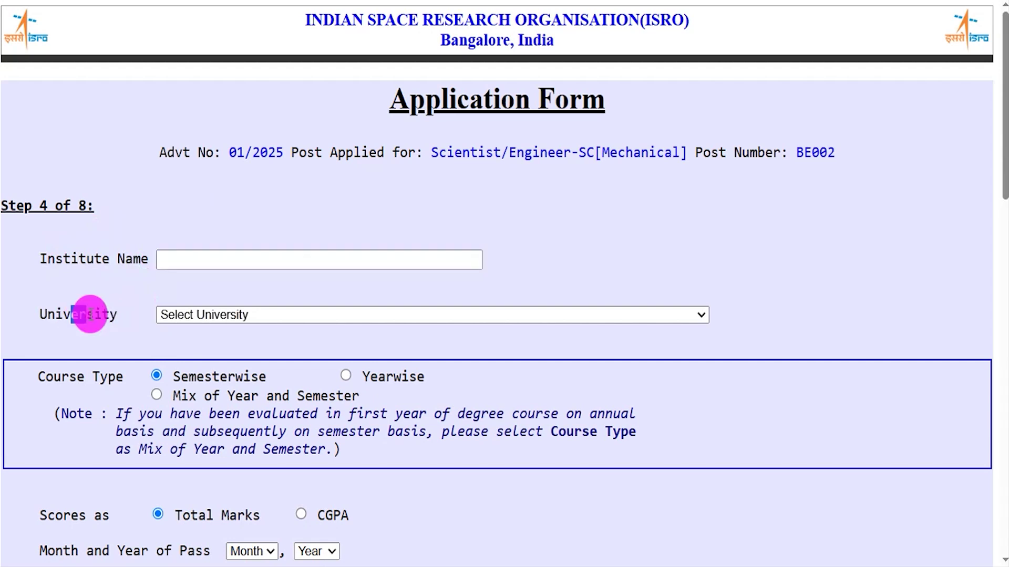
left_click(256, 316)
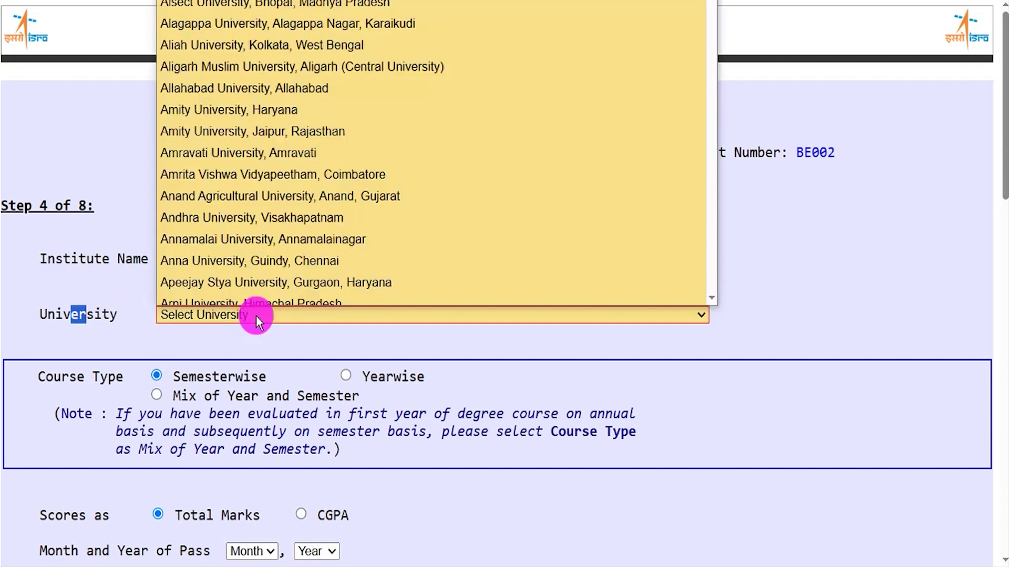
left_click(267, 155)
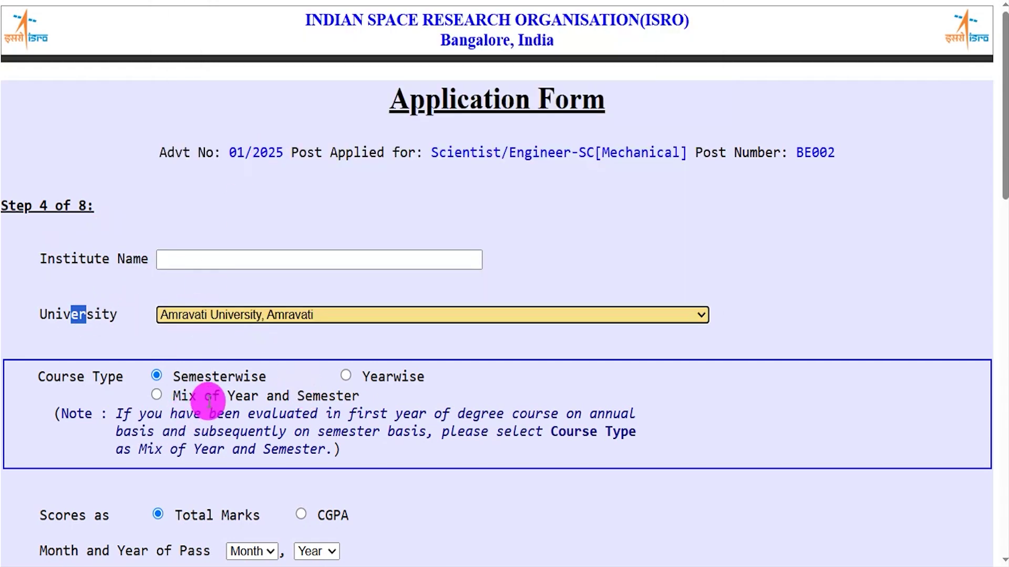
Step: Choose Semesterwise as the Course Type and check the Scores as options
left_click_drag(52, 376, 99, 377)
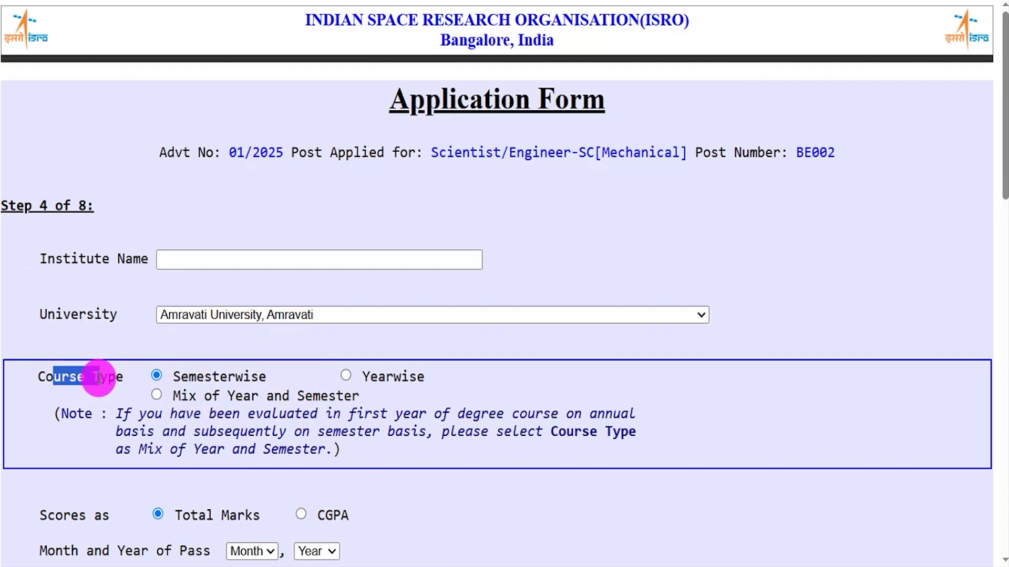
left_click(159, 379)
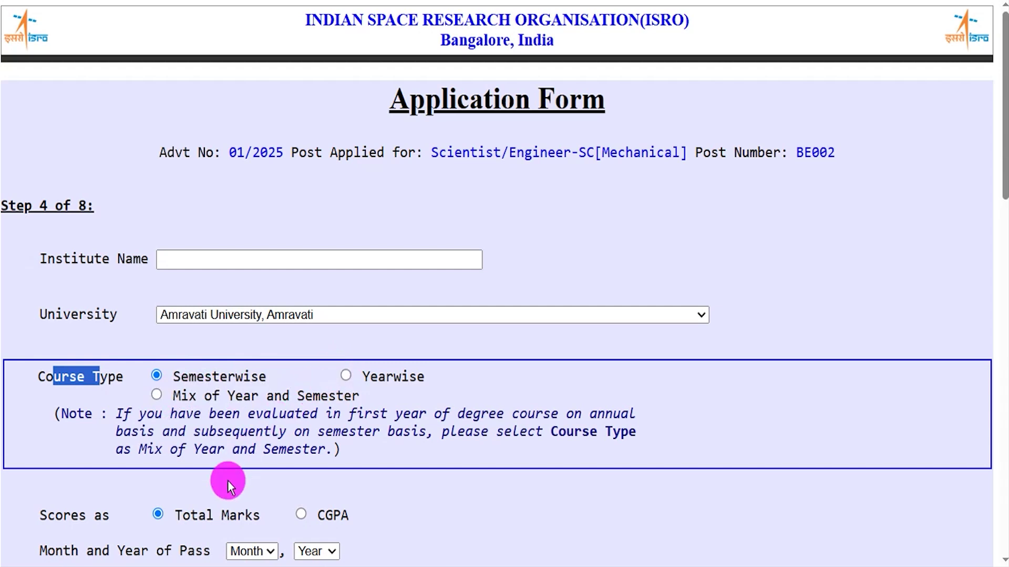
left_click_drag(48, 515, 86, 512)
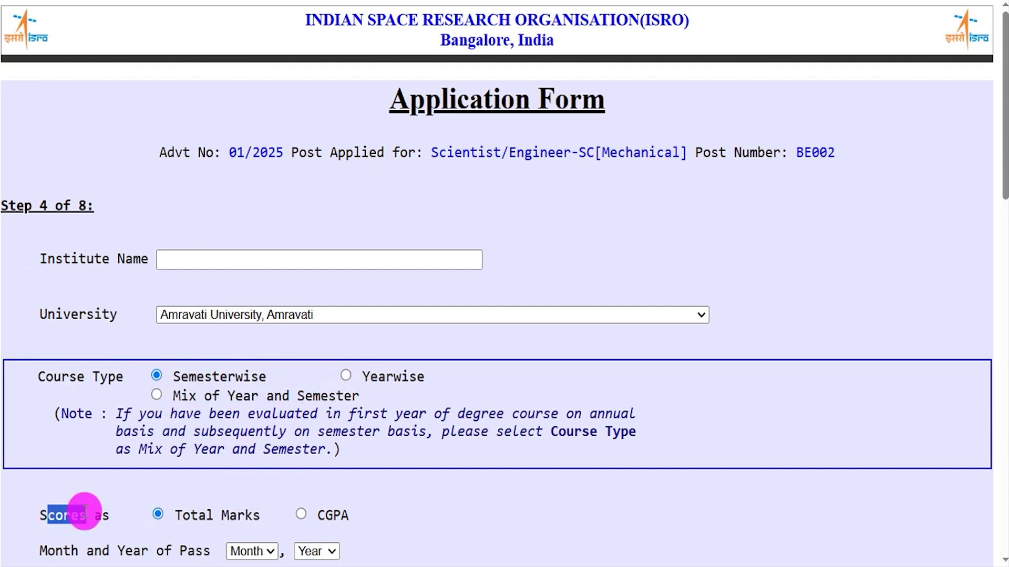
left_click(410, 518)
Step: Set the Month and Year of Pass to Nov 2020, check Rank in University, and continue to Step 5
scroll(410, 518, "down", 3)
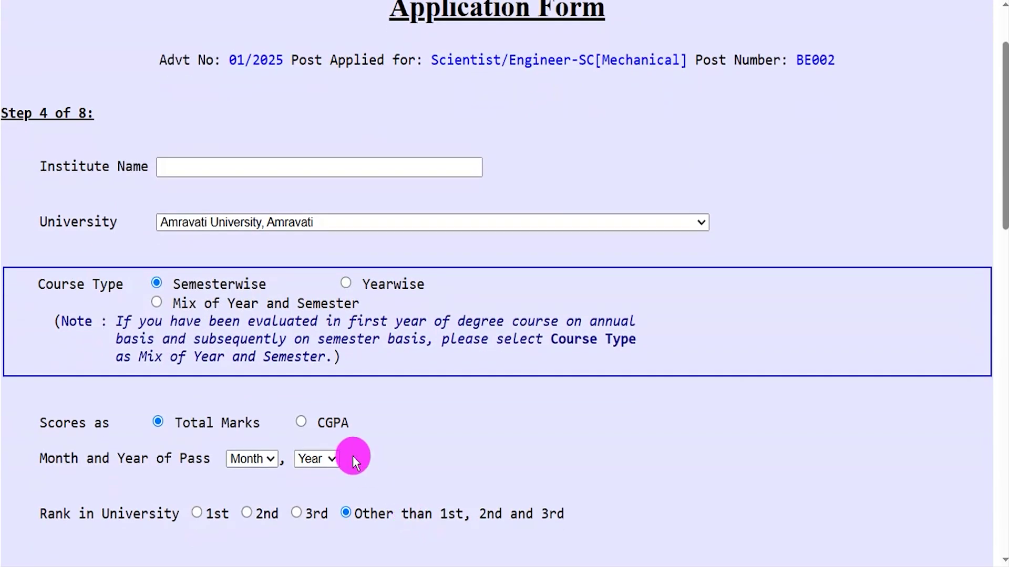
scroll(301, 398, "down", 1)
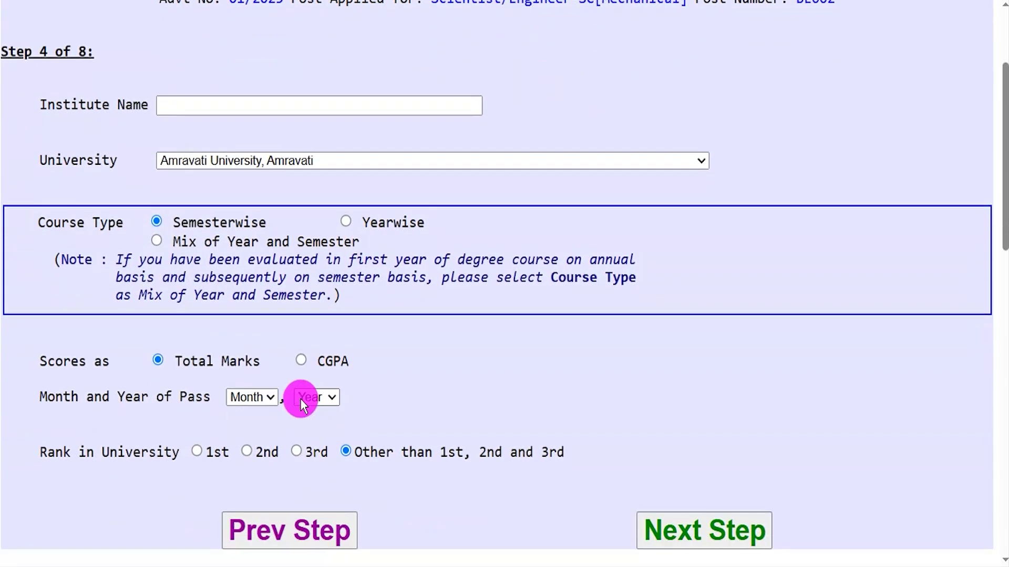
left_click_drag(71, 366, 158, 365)
left_click(239, 364)
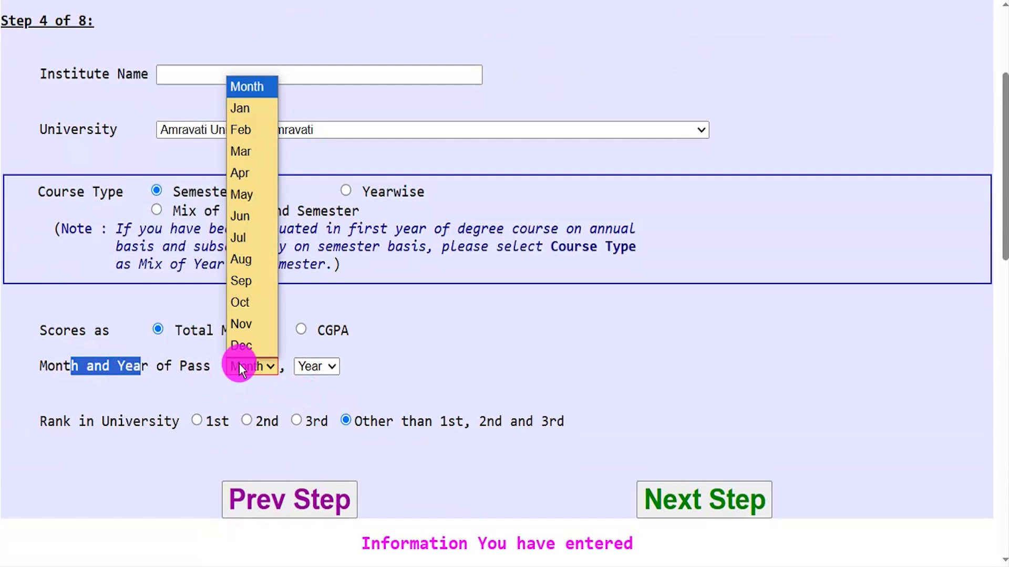
left_click(243, 324)
left_click(314, 367)
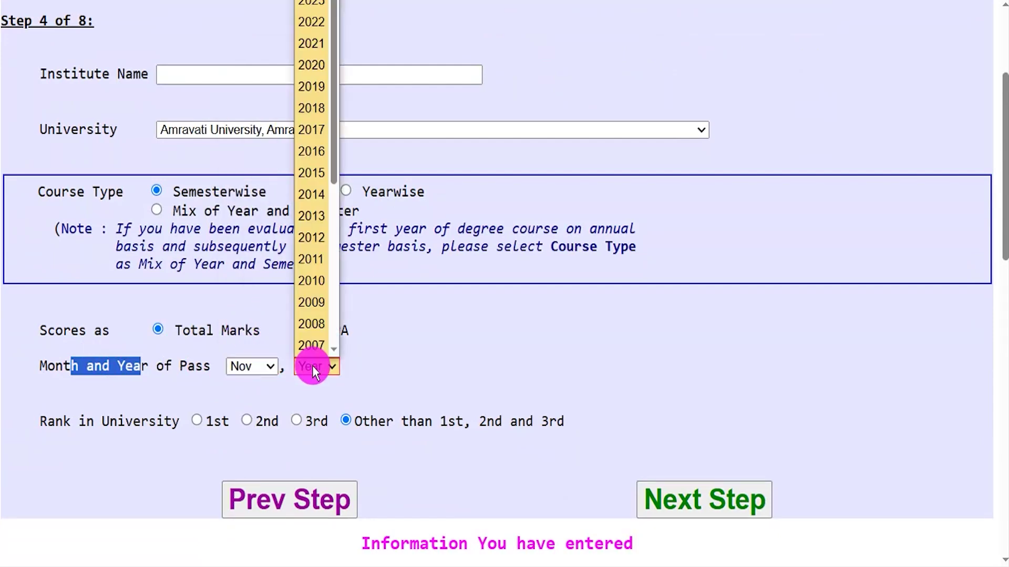
scroll(318, 339, "down", 5)
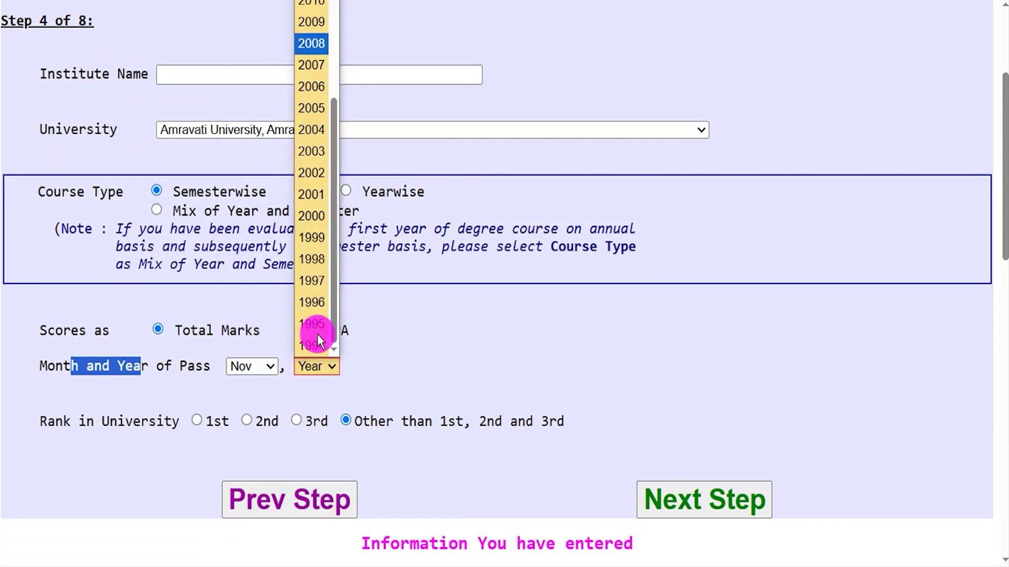
scroll(318, 339, "up", 5)
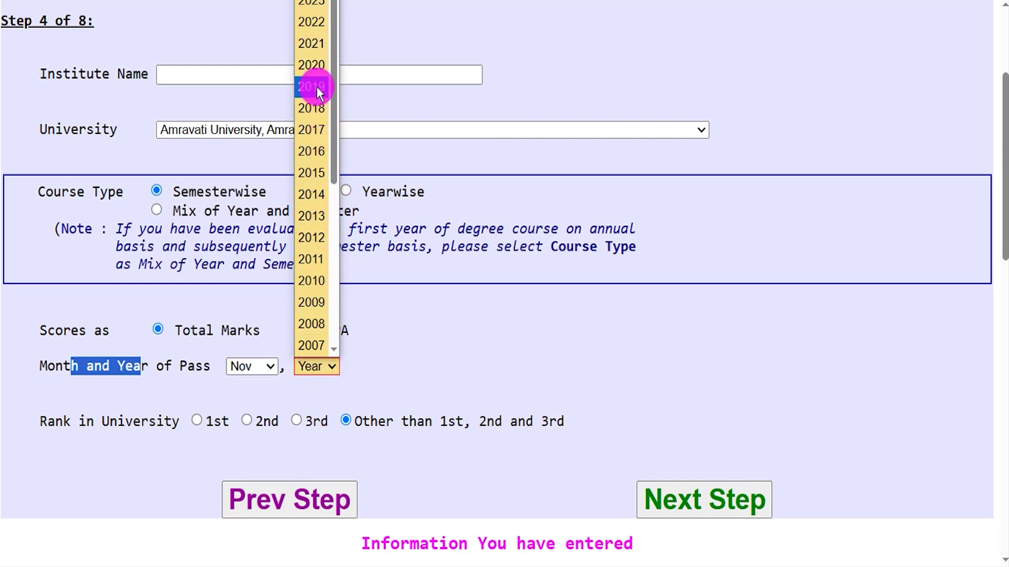
left_click(316, 70)
left_click_drag(63, 419, 163, 418)
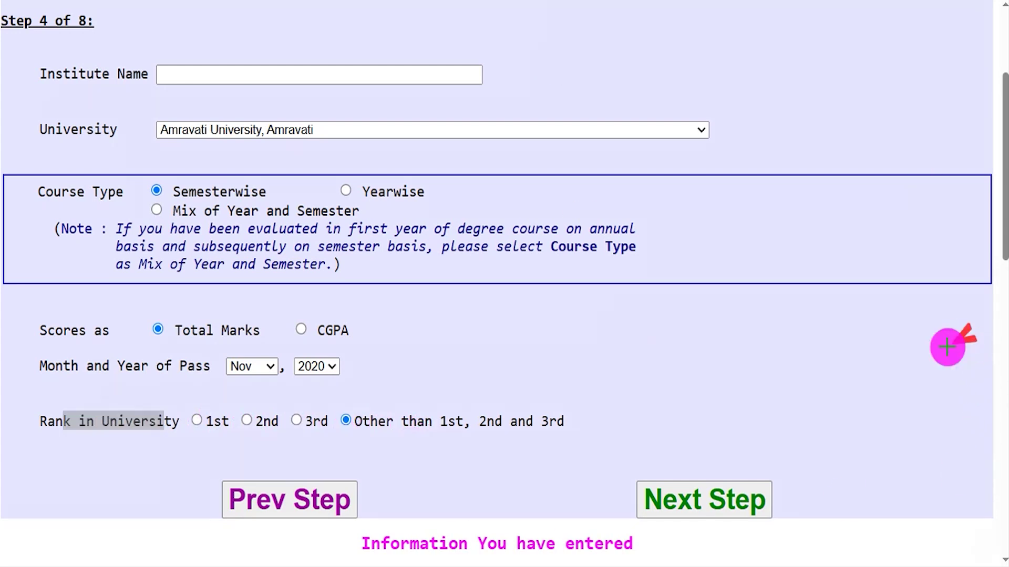
left_click(768, 484)
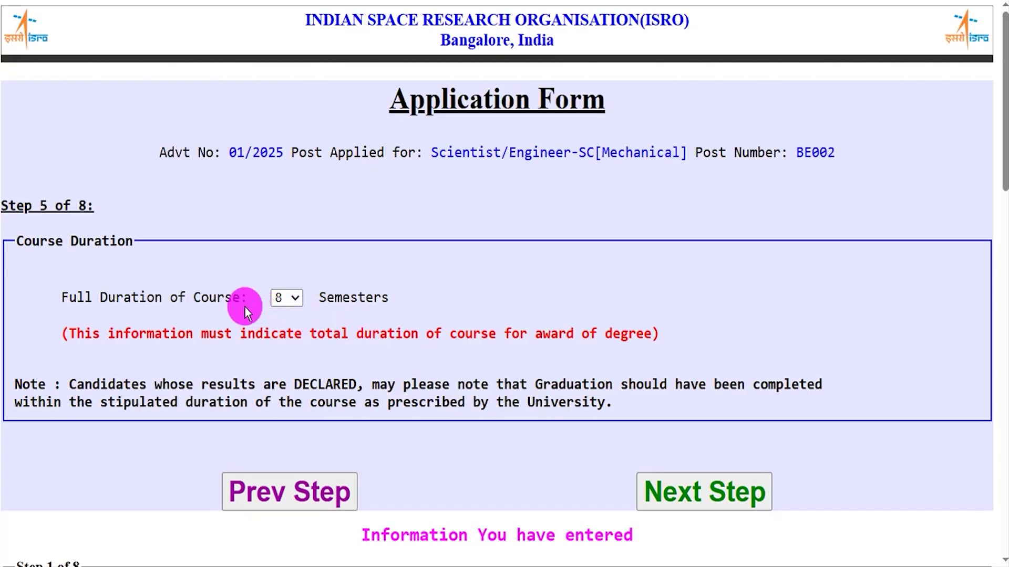
Step: Check the Full Duration of Course setting in semesters and continue to Step 6 of the form
left_click_drag(130, 289, 268, 297)
left_click(286, 299)
left_click(285, 298)
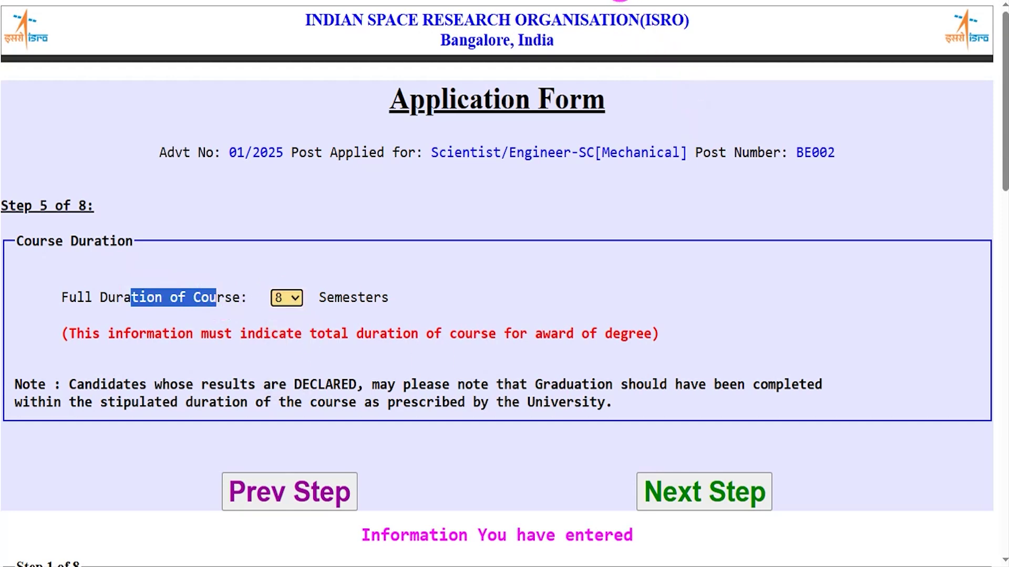
left_click_drag(928, 331, 767, 476)
left_click(704, 492)
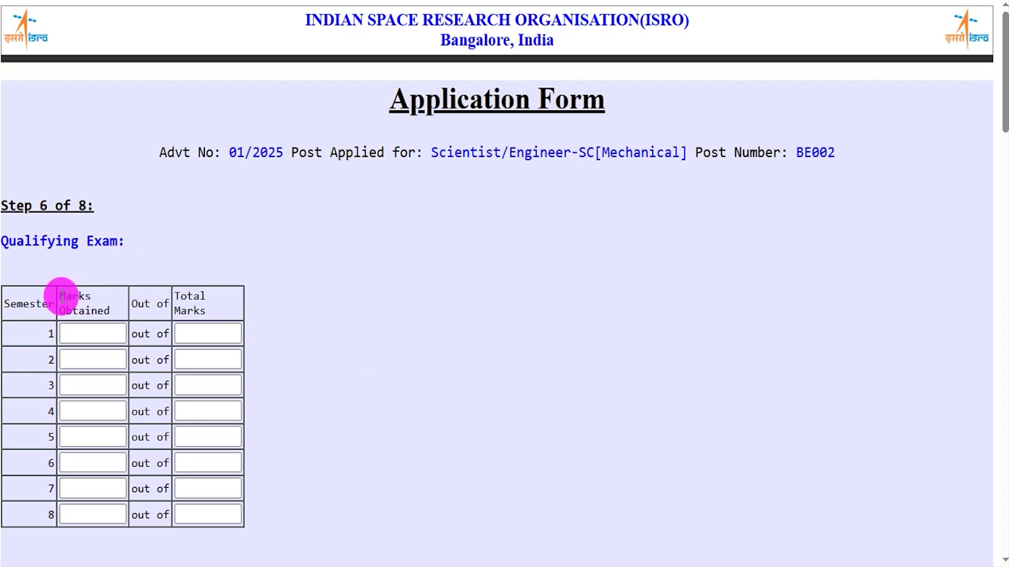
Step: Enter the Semester 1 marks of the qualifying exam as 450 obtained out of 600 total
left_click_drag(17, 304, 82, 297)
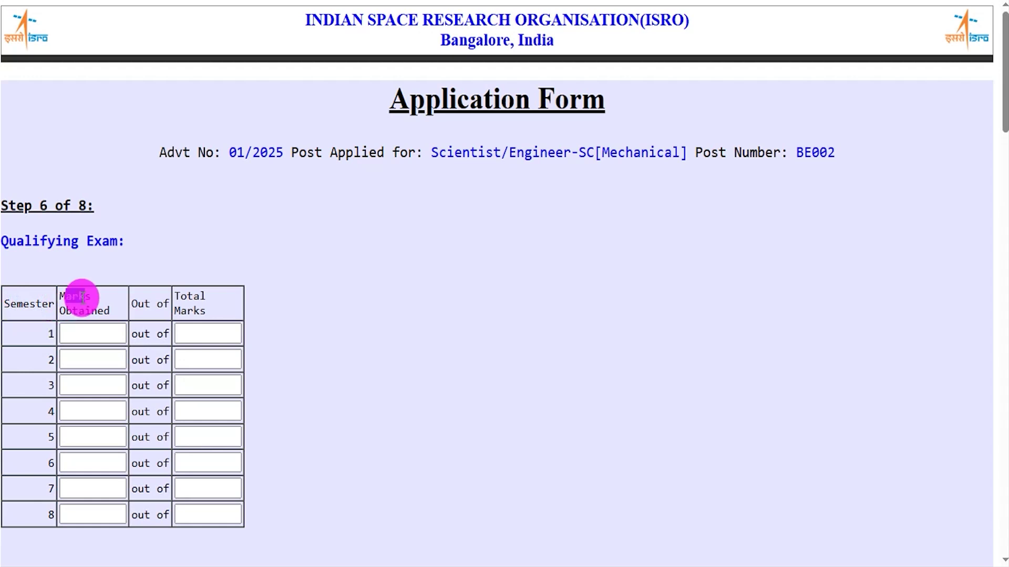
left_click(86, 331)
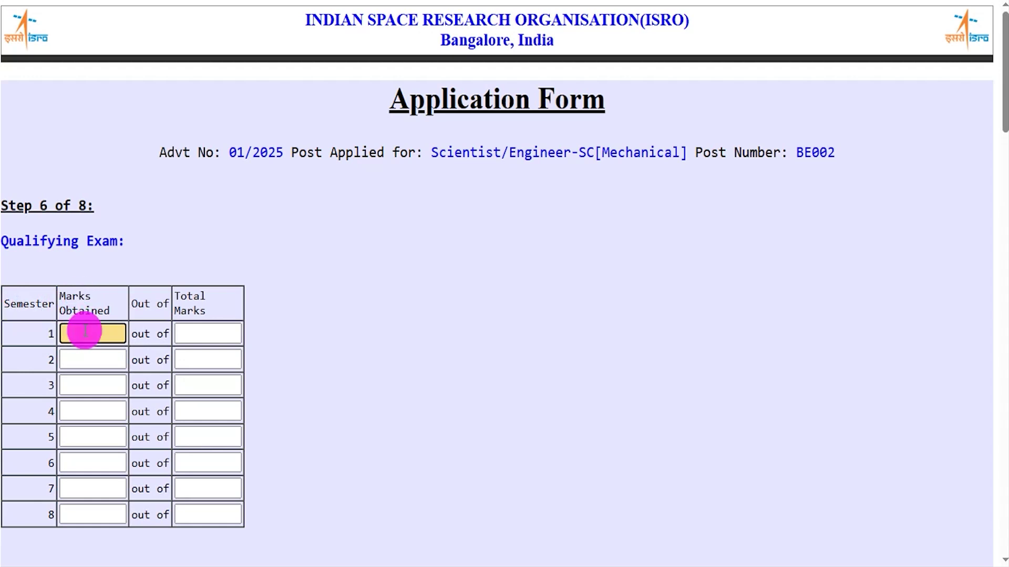
type("450")
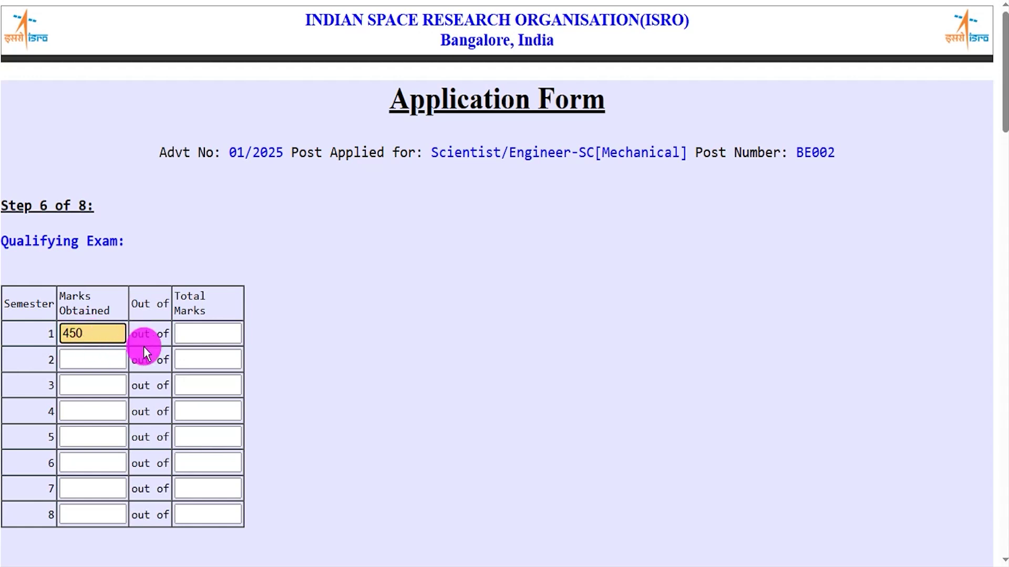
left_click(195, 333)
type("600")
Step: Go through the Marks Obtained fields for Semesters 2 to 8 of the qualifying exam
left_click(81, 358)
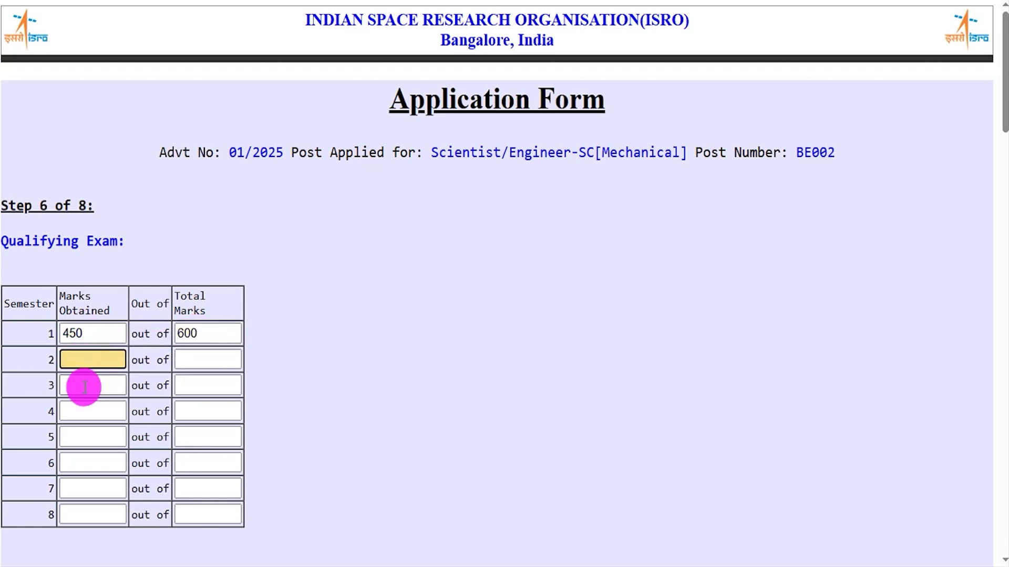
left_click(84, 386)
left_click(81, 412)
left_click(80, 437)
left_click(78, 463)
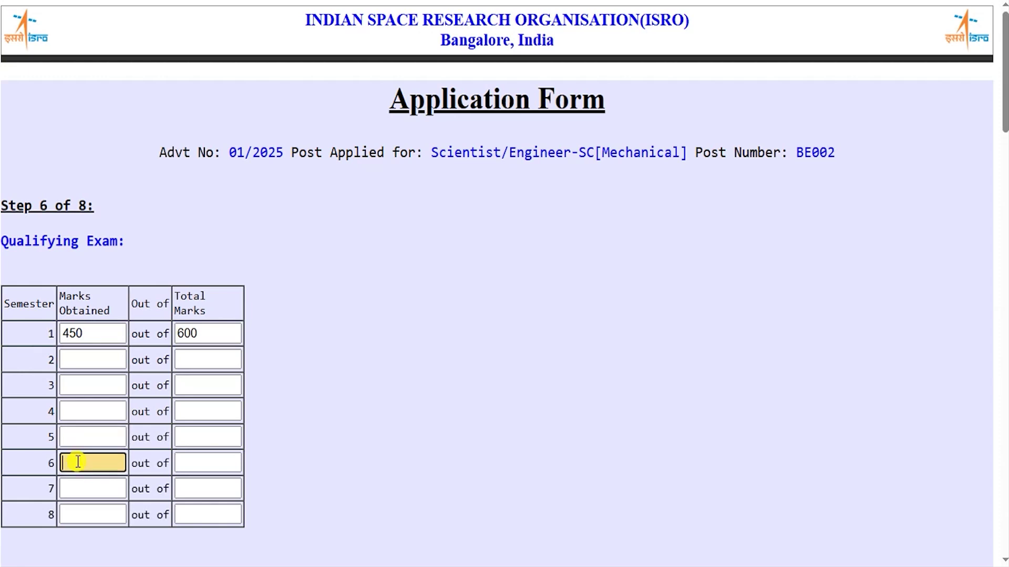
left_click(79, 489)
left_click(78, 513)
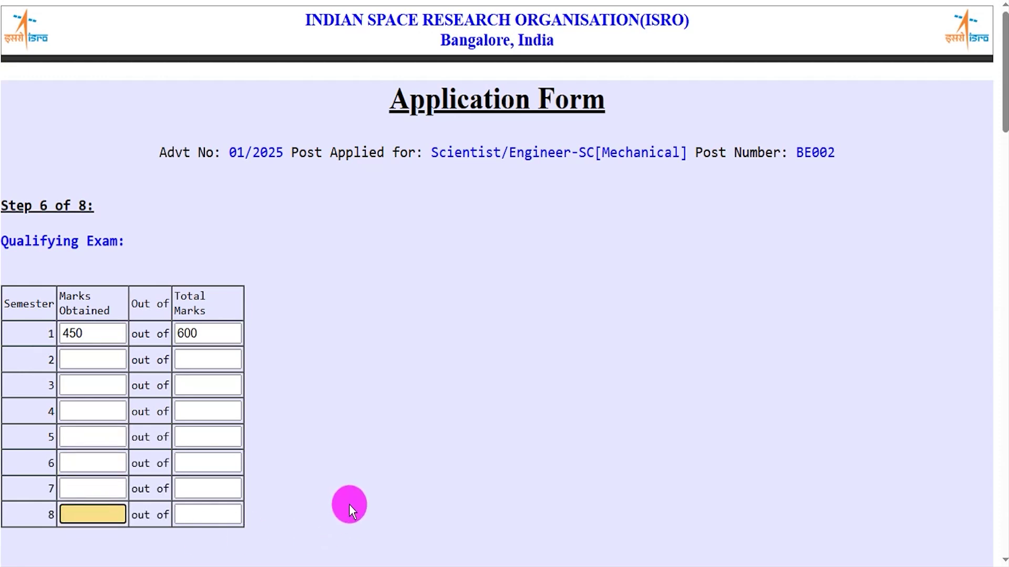
left_click(344, 484)
Step: Check the Board/University, Month and Year of Pass, and Marks in % fields of the Intermediate/10+2/Diploma exam
scroll(343, 477, "down", 3)
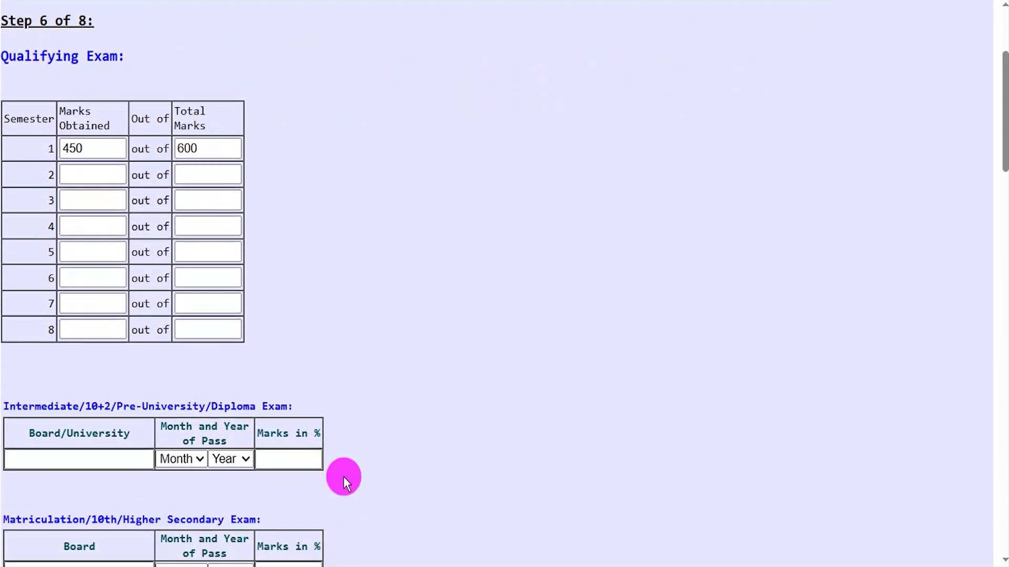
scroll(113, 420, "down", 2)
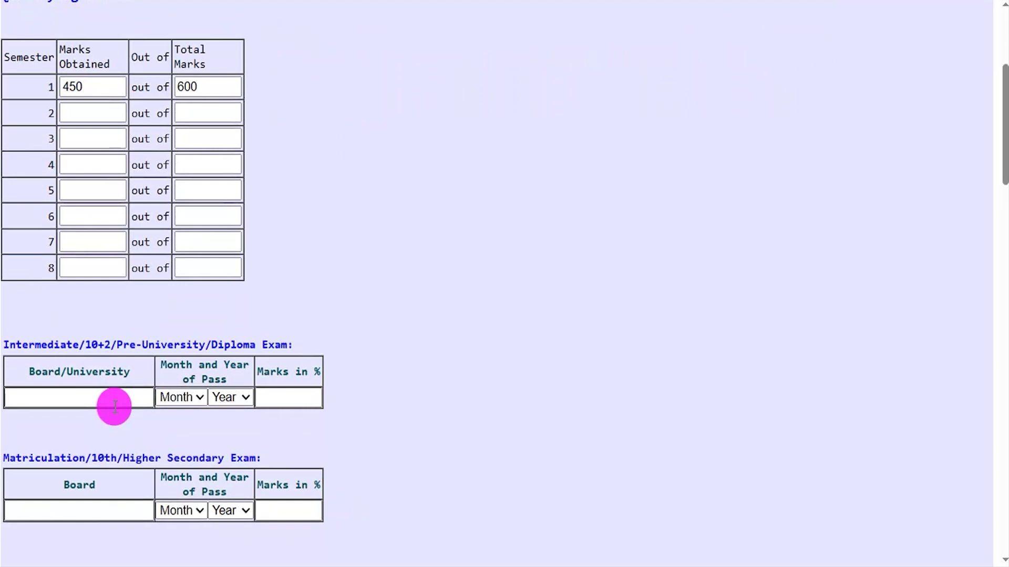
scroll(114, 405, "down", 1)
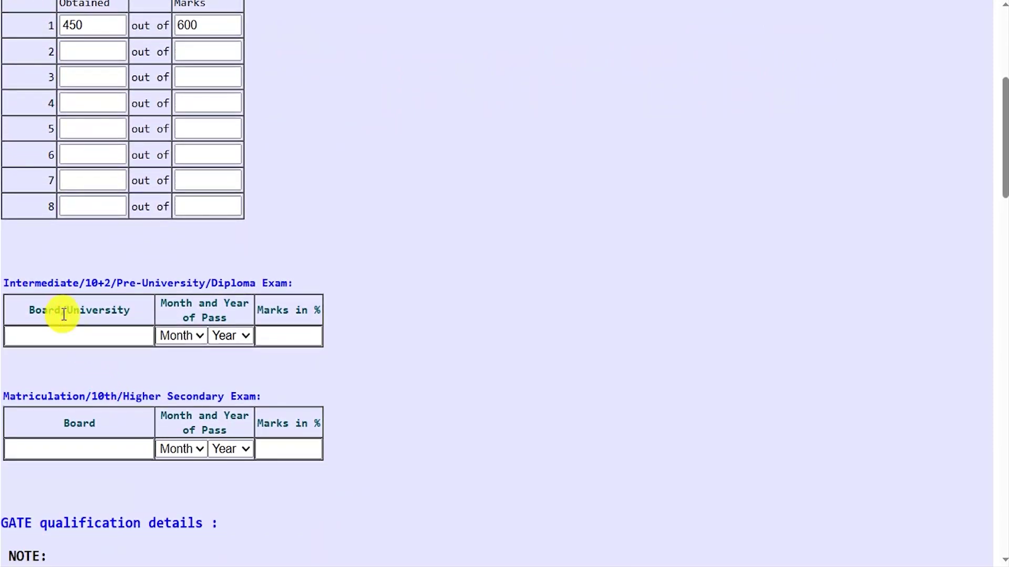
left_click(68, 336)
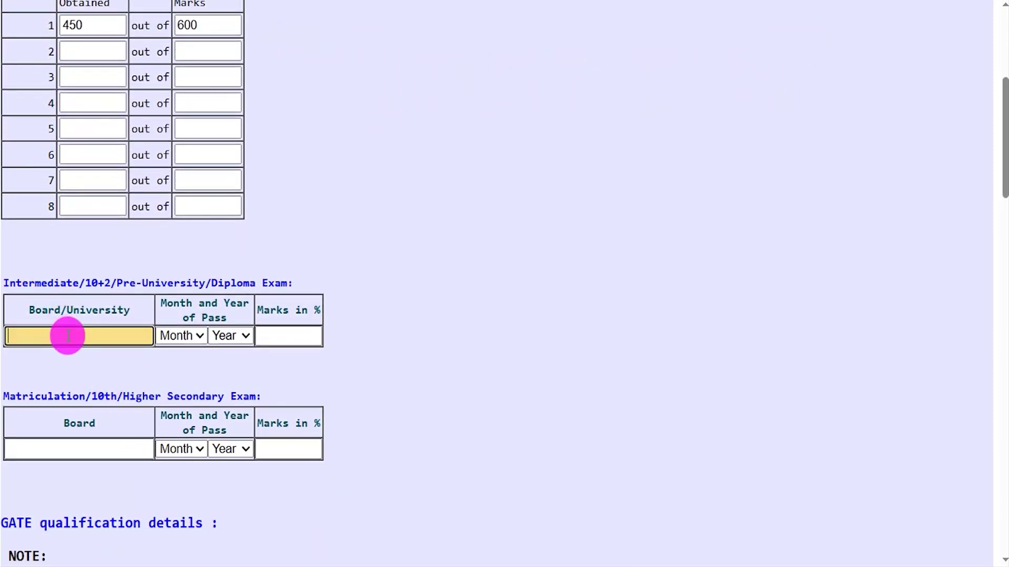
left_click(180, 340)
left_click(220, 336)
left_click(226, 340)
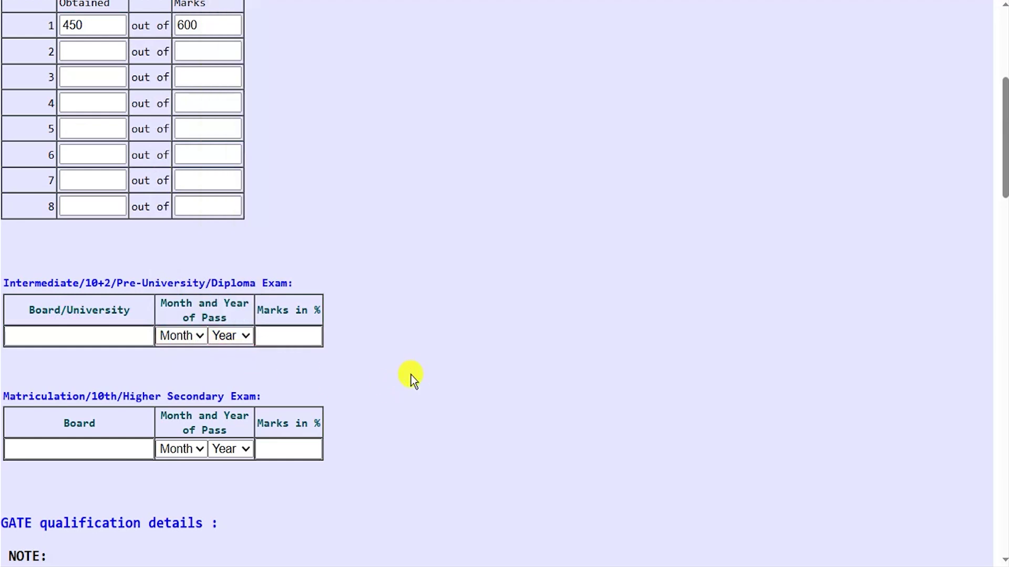
left_click(293, 335)
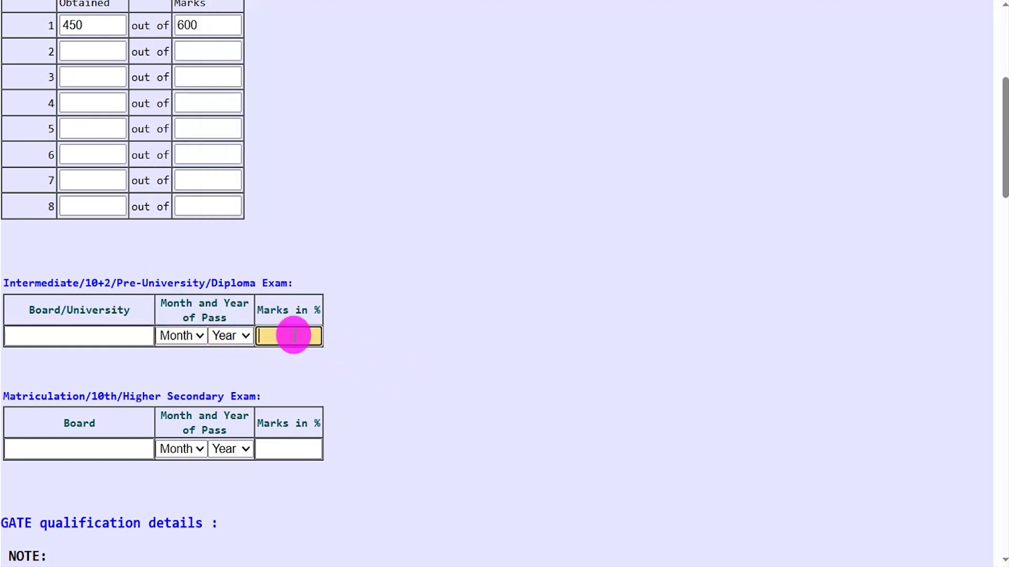
left_click(389, 364)
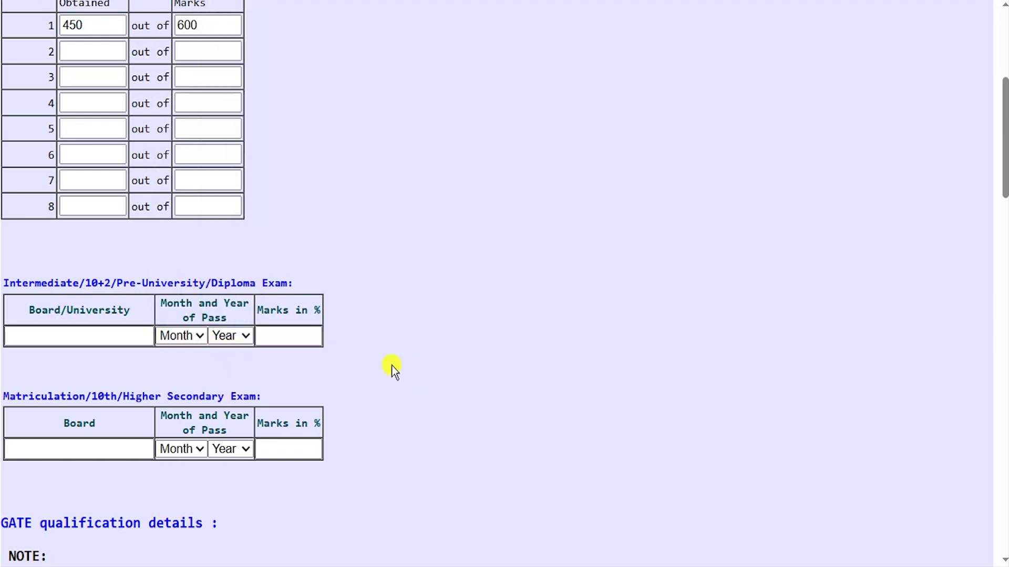
Step: Examine the Board, Month and Year of Pass, and Marks in % fields of the Matriculation/10th exam
scroll(169, 334, "down", 3)
left_click_drag(40, 273, 160, 270)
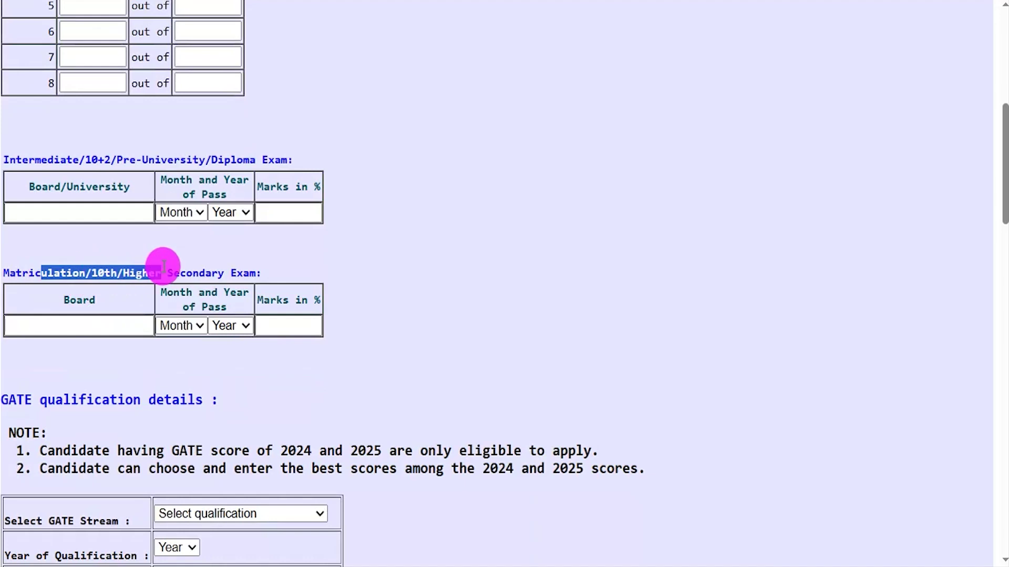
left_click(77, 325)
left_click(178, 326)
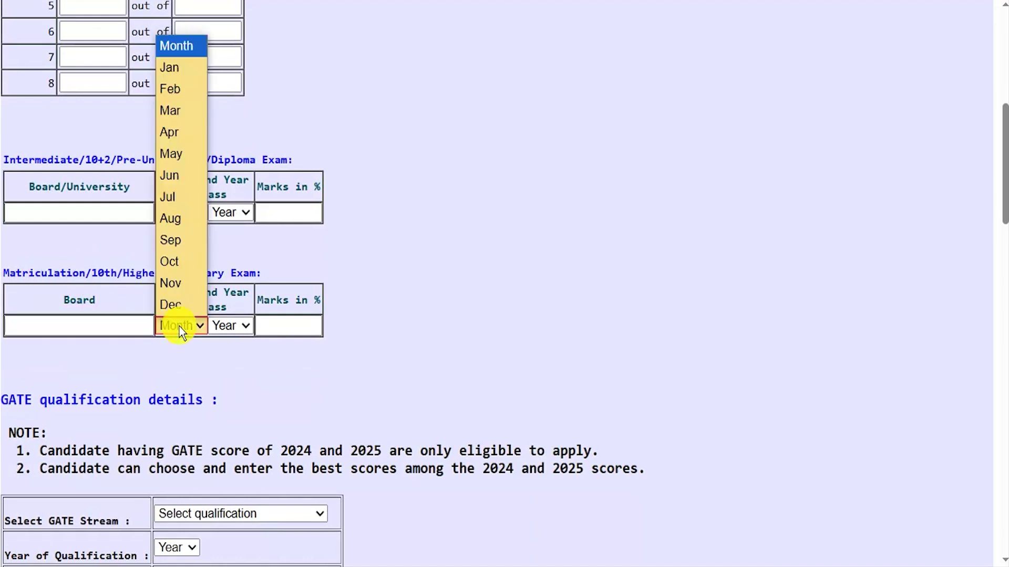
left_click(219, 328)
left_click(367, 358)
left_click(293, 326)
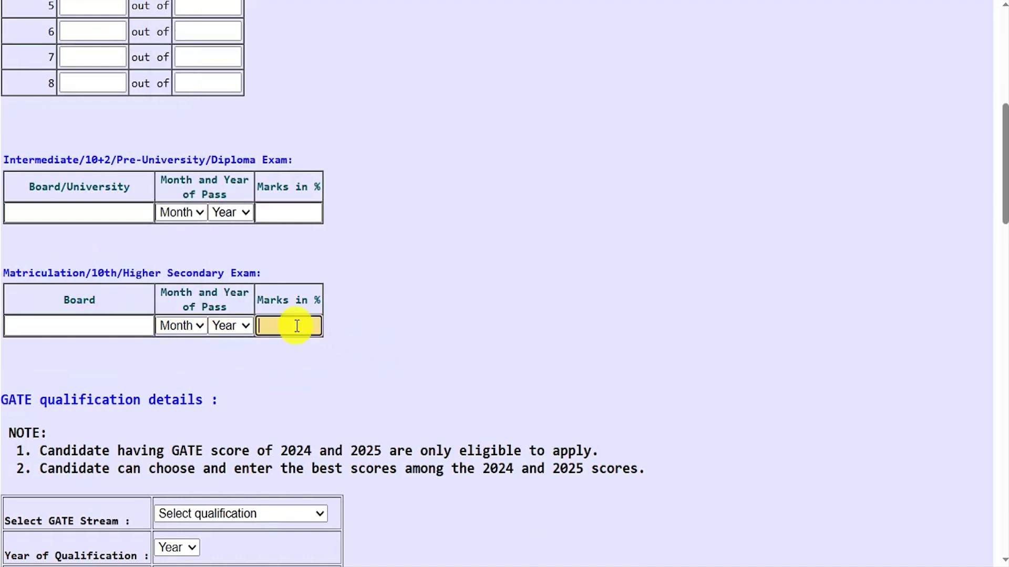
left_click(438, 352)
left_click(301, 327)
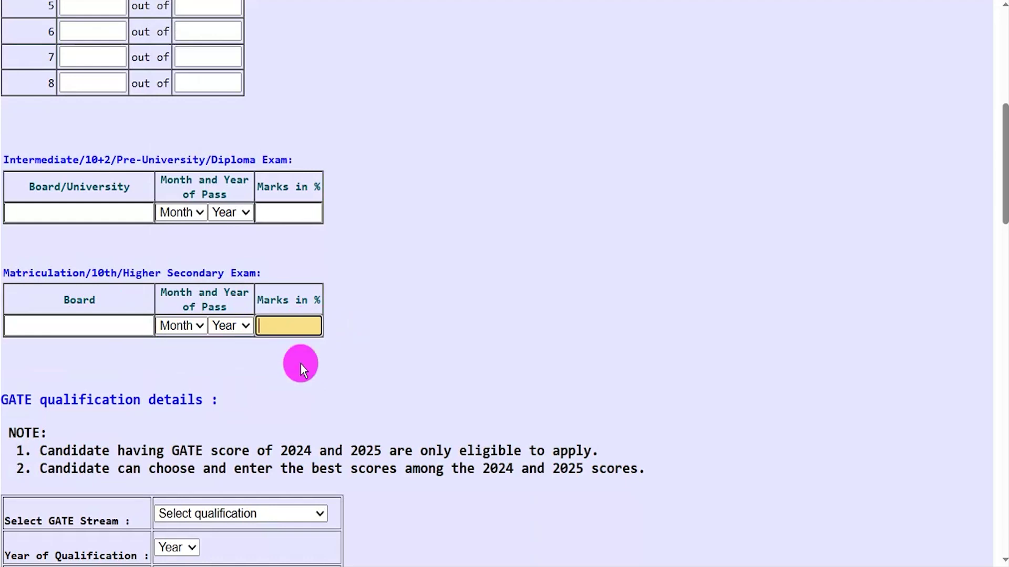
left_click(396, 387)
Step: Set the GATE Stream to Mechanical Engineering (ME) and the Year of Qualification to 2025
scroll(396, 388, "down", 3)
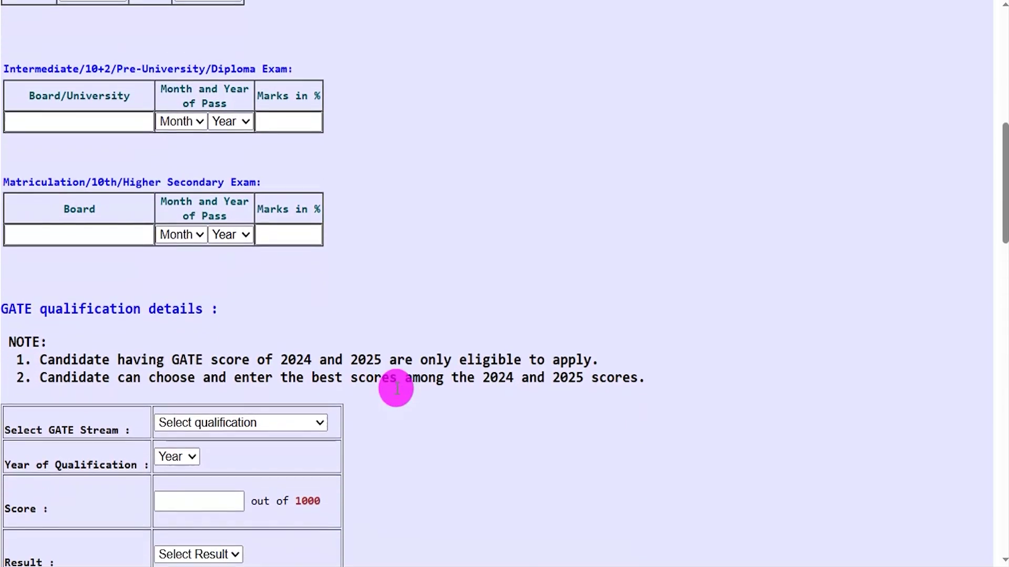
scroll(168, 265, "down", 1)
left_click_drag(47, 215, 113, 215)
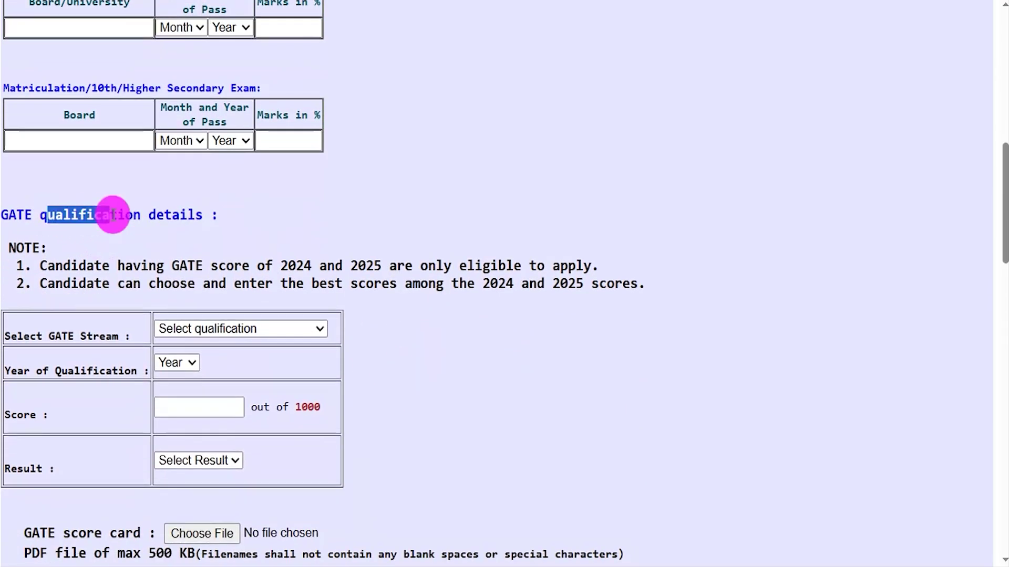
scroll(108, 340, "down", 1)
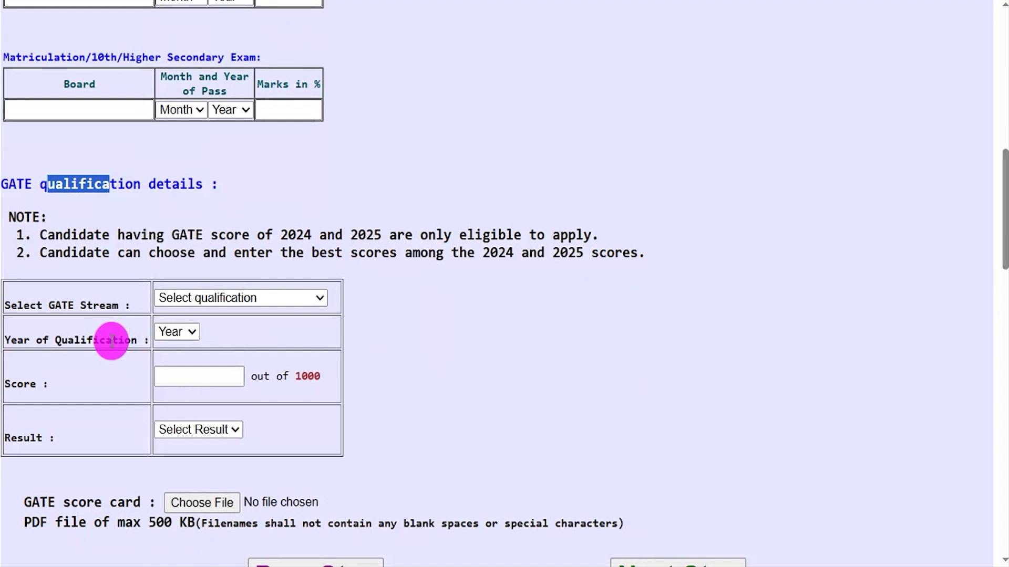
double_click(65, 306)
left_click(191, 299)
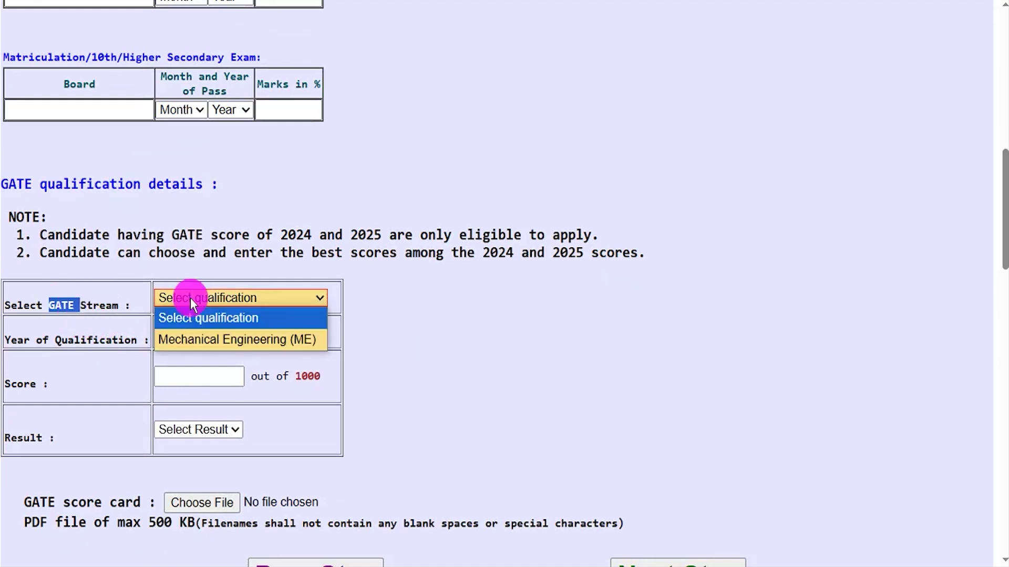
left_click(213, 340)
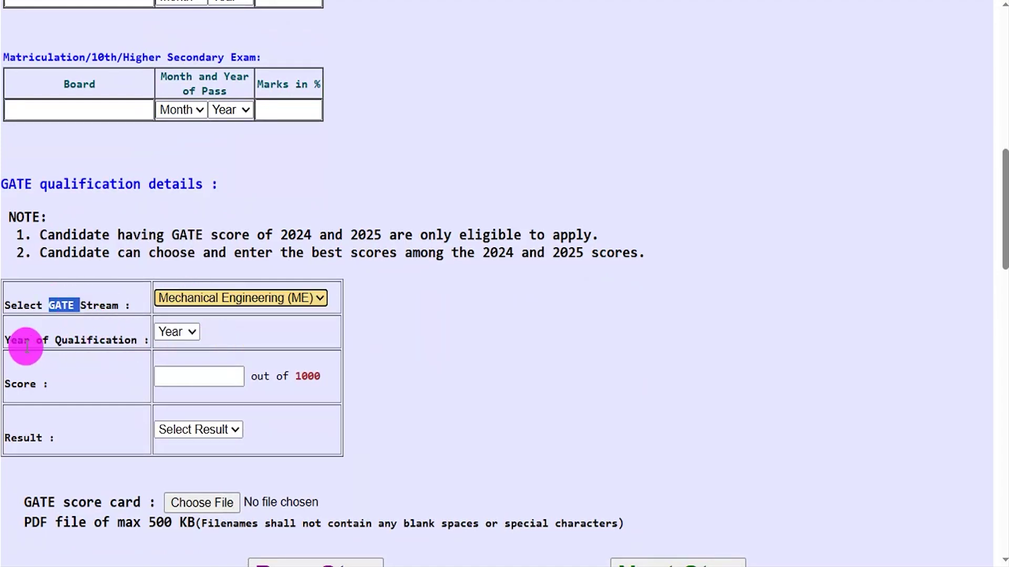
left_click_drag(24, 341, 86, 340)
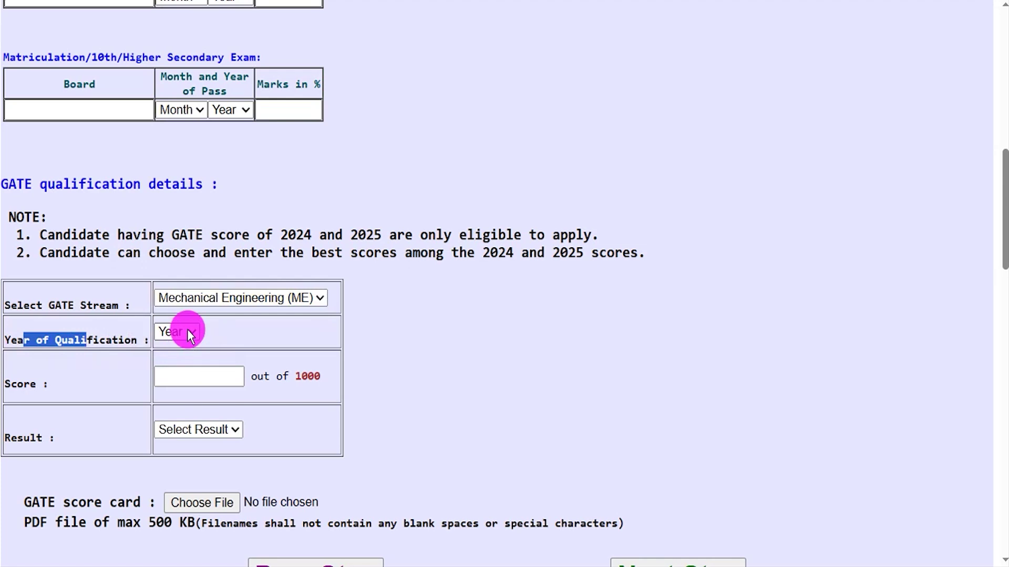
left_click(187, 331)
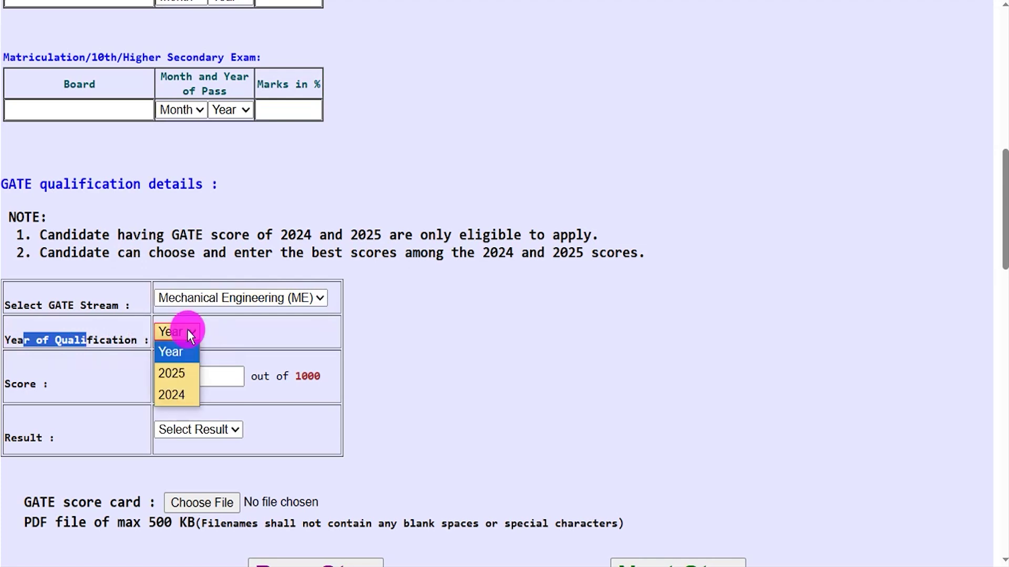
left_click(182, 375)
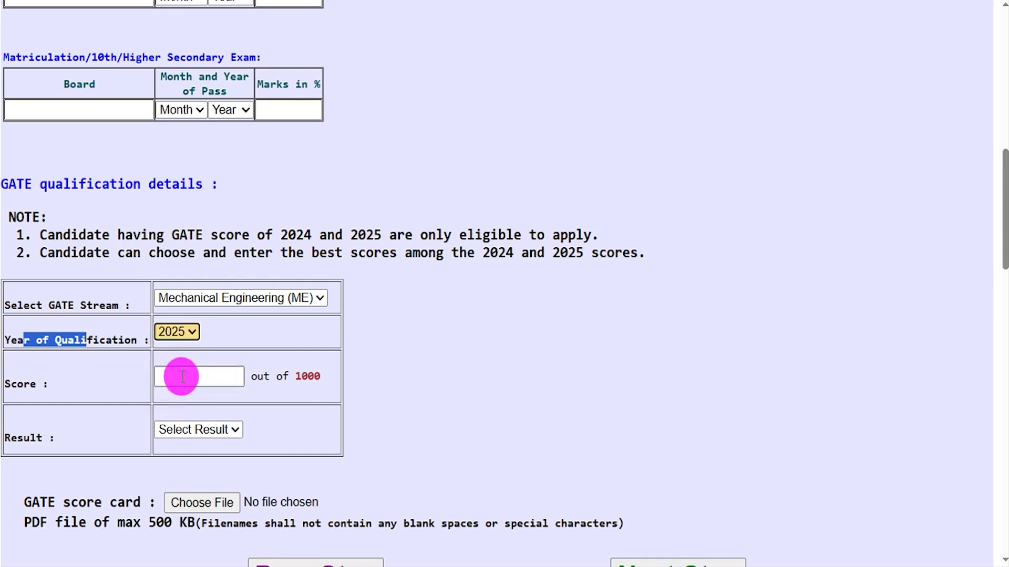
Step: Set the GATE Result to Qualified and check the file requirements for the GATE score card upload
left_click_drag(10, 384, 36, 384)
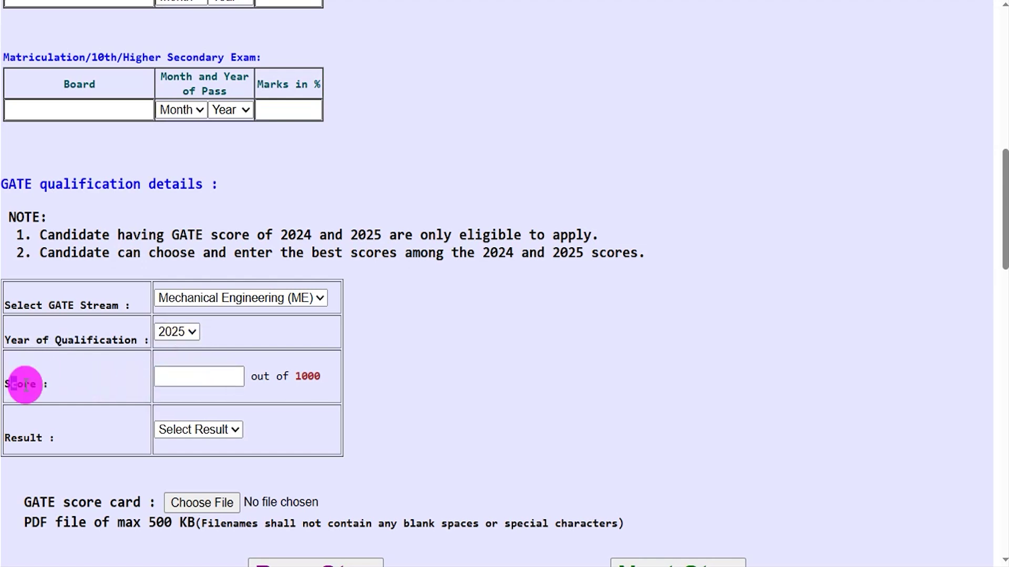
left_click(215, 379)
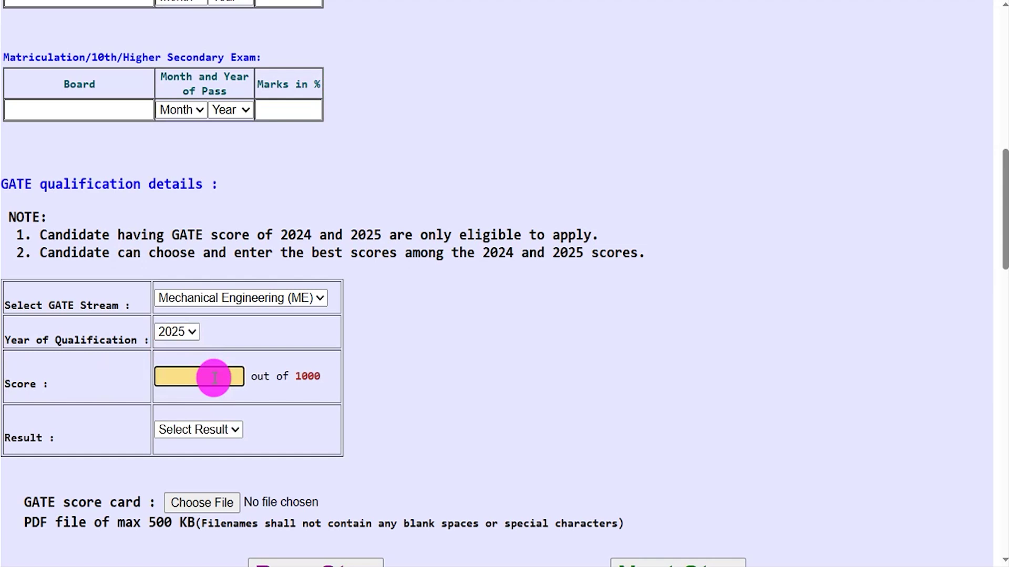
left_click(178, 430)
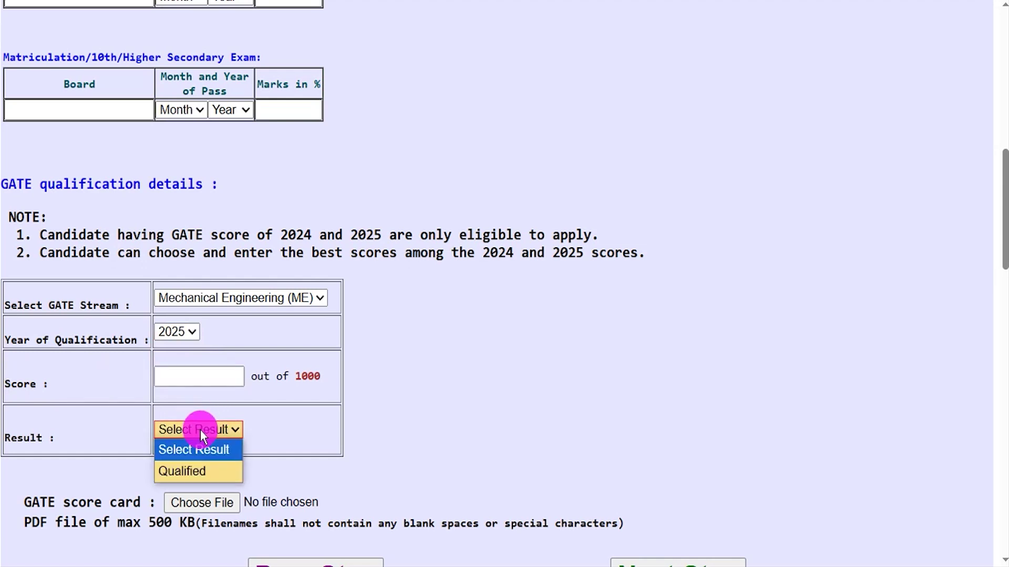
left_click(193, 471)
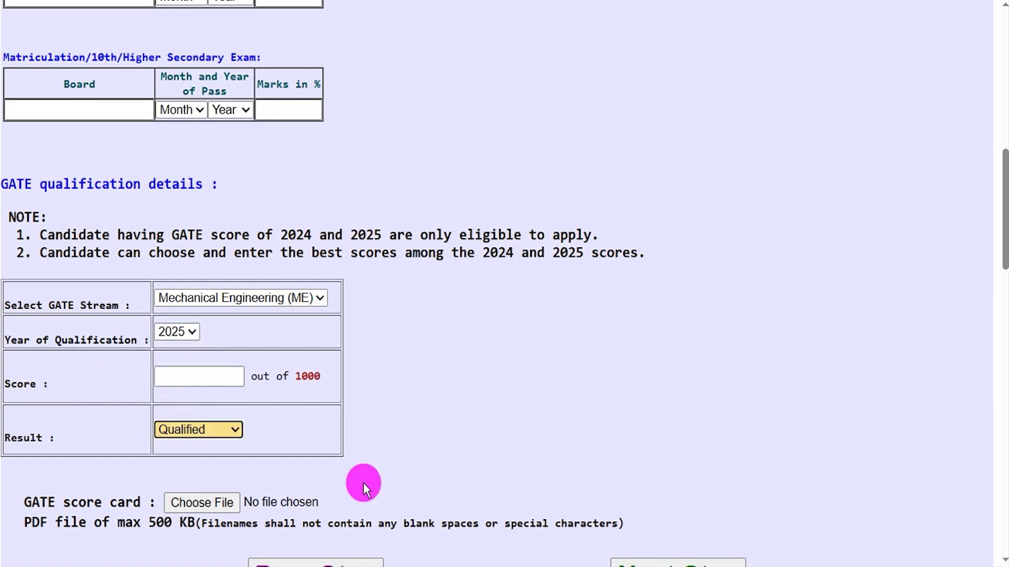
scroll(503, 446, "down", 1)
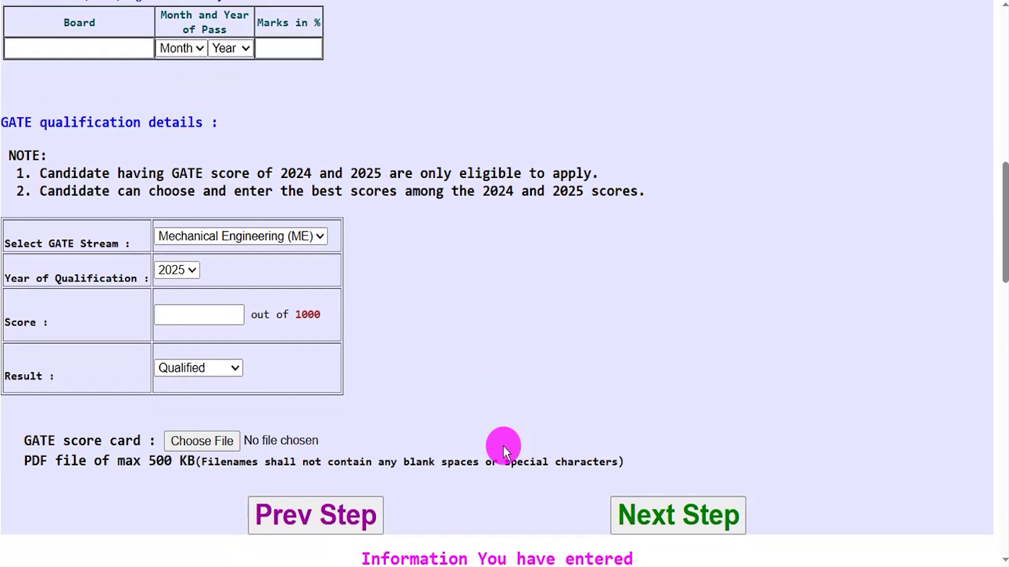
left_click_drag(40, 440, 105, 438)
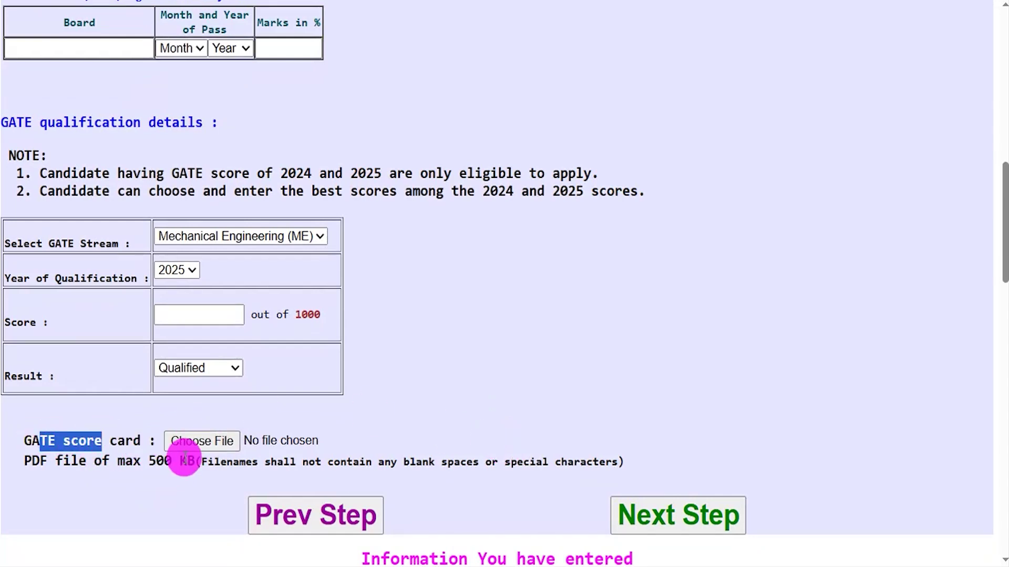
left_click_drag(149, 462, 175, 464)
left_click_drag(21, 462, 141, 462)
left_click(350, 413)
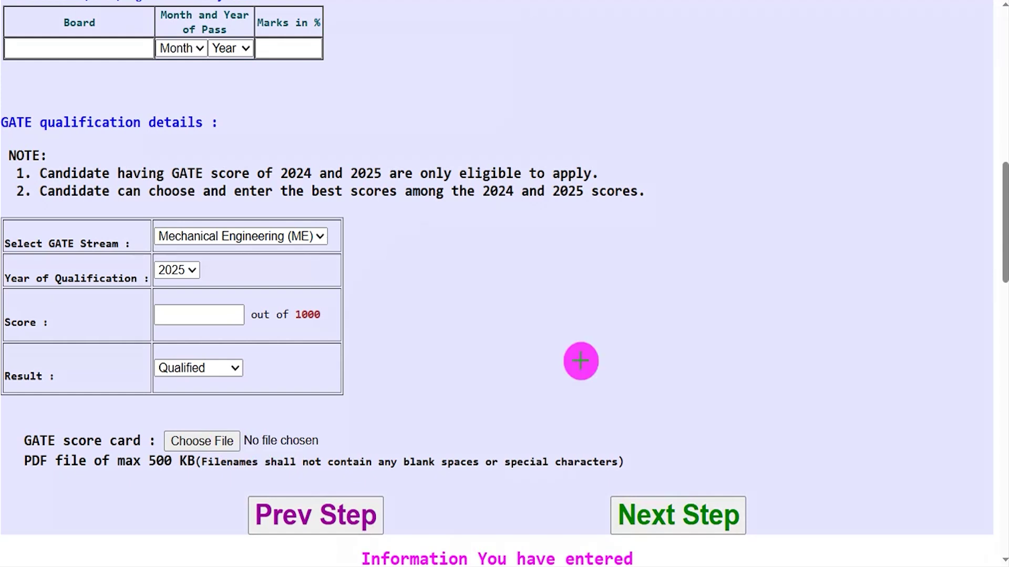
Step: Submit the completed application and check the submission confirmation and the registration number
mouse_move(887, 282)
left_mouse_down()
mouse_move(790, 412)
mouse_move(749, 492)
left_mouse_up()
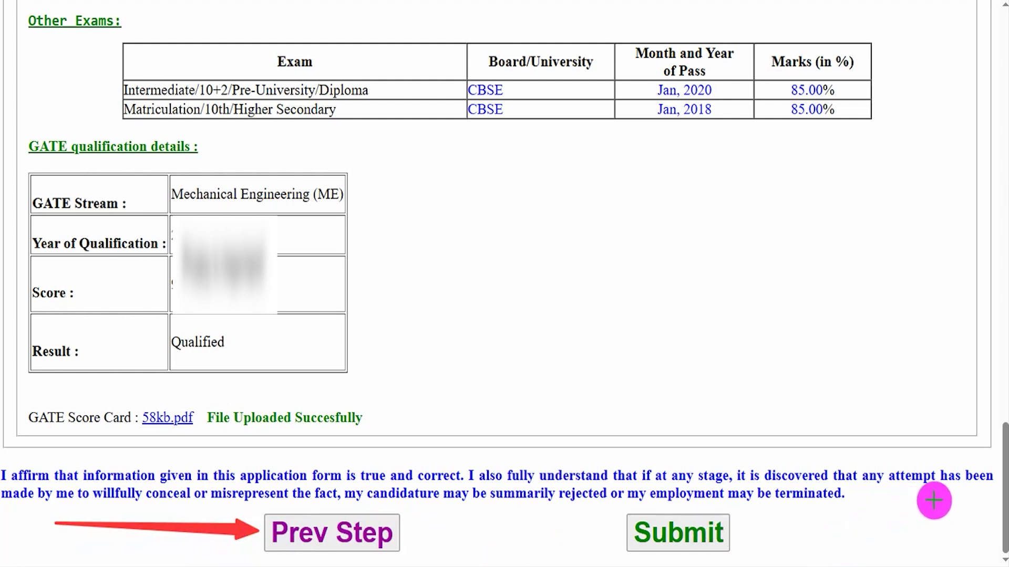
left_click(725, 536)
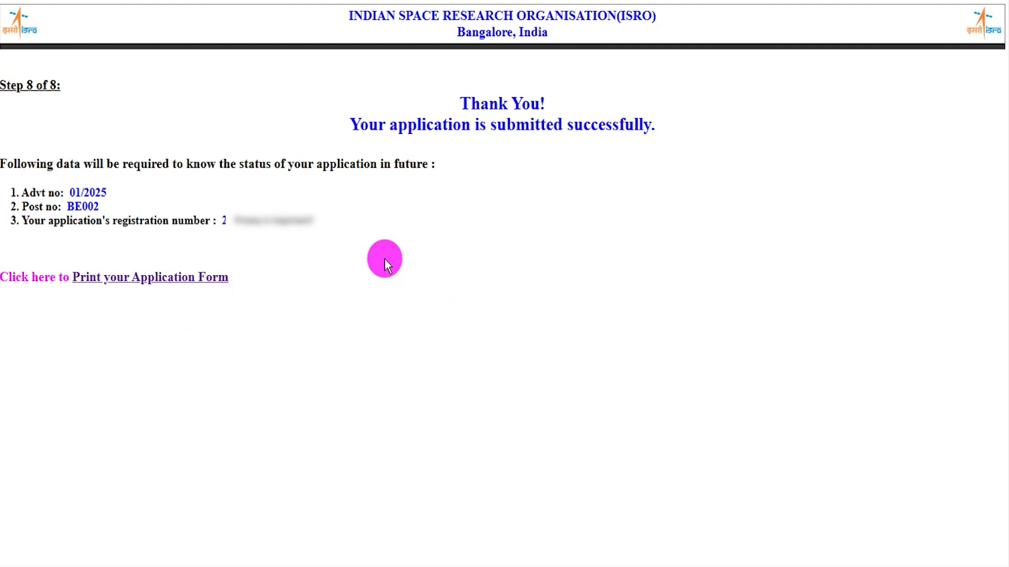
left_click_drag(379, 128, 587, 131)
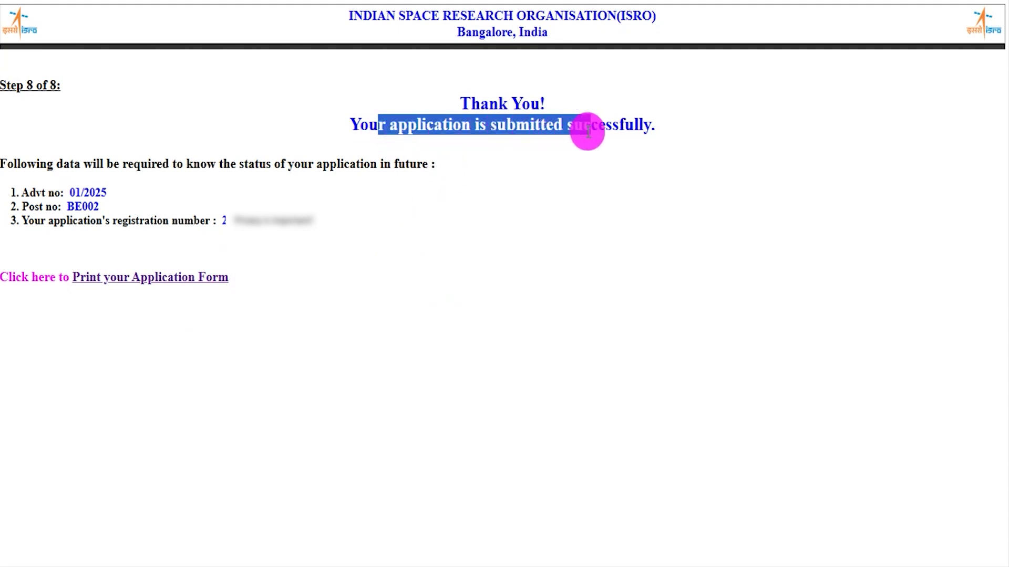
left_click_drag(72, 220, 272, 231)
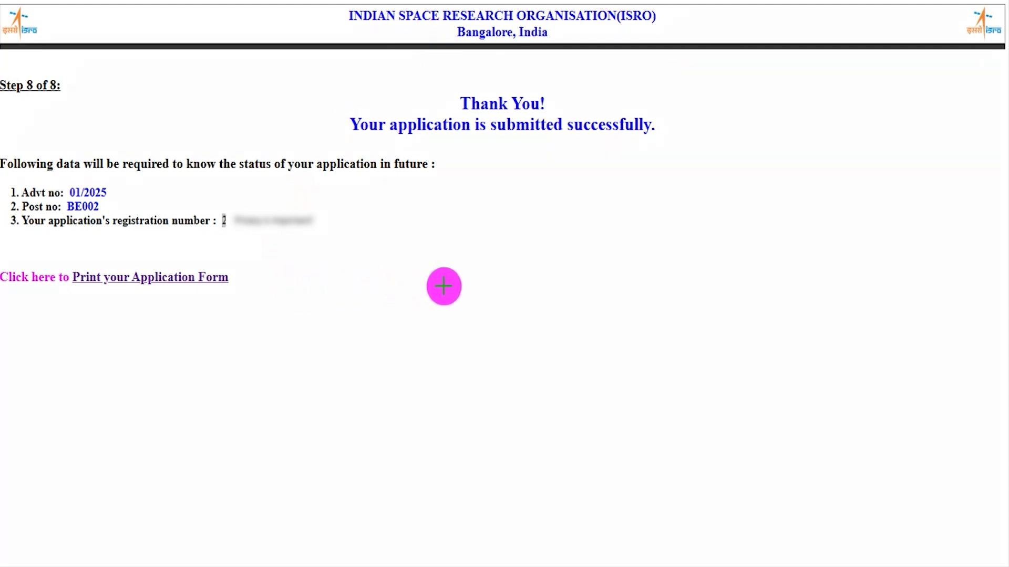
Step: Open the Print Application Form page and set the post number to BE002: Scientist/Engineer SC - Mechanical
left_click_drag(497, 277, 235, 282)
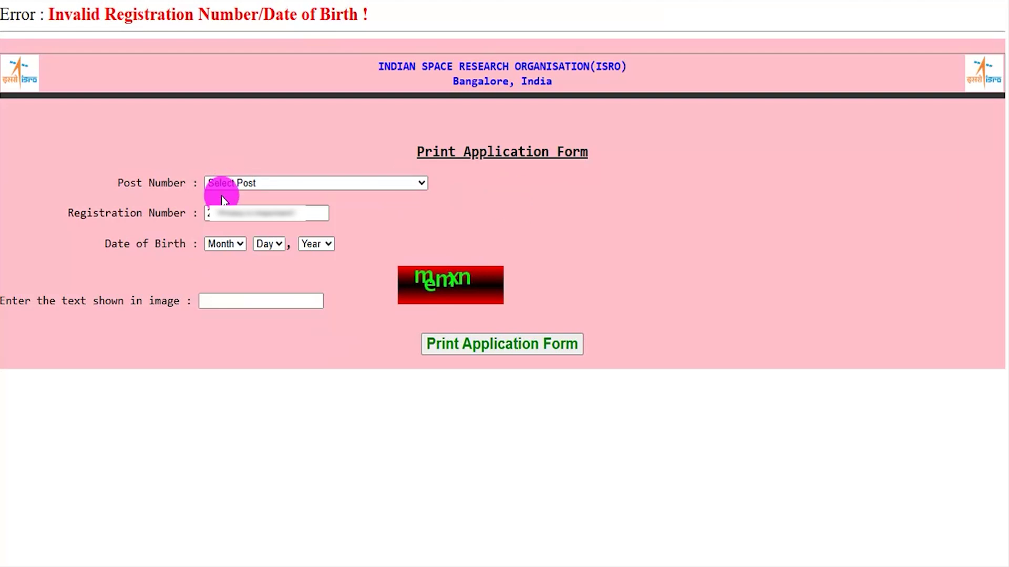
left_click(244, 182)
left_click(255, 237)
left_click_drag(148, 213, 195, 212)
left_click(252, 214)
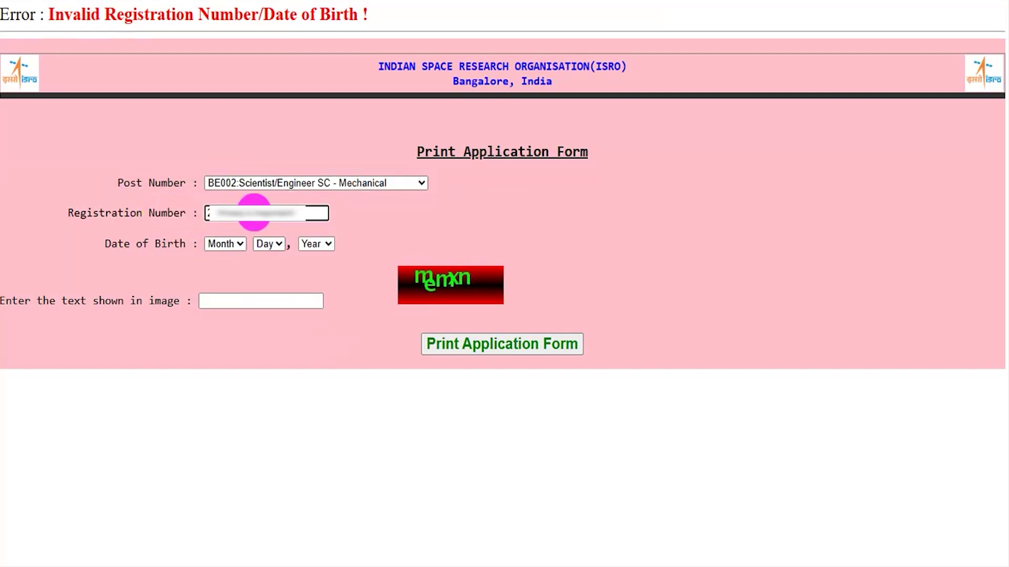
Step: Examine the date of birth and image text fields of the print form, and return to the submission confirmation
left_click(230, 244)
left_click(284, 246)
left_click(318, 245)
left_click(357, 276)
left_click(266, 299)
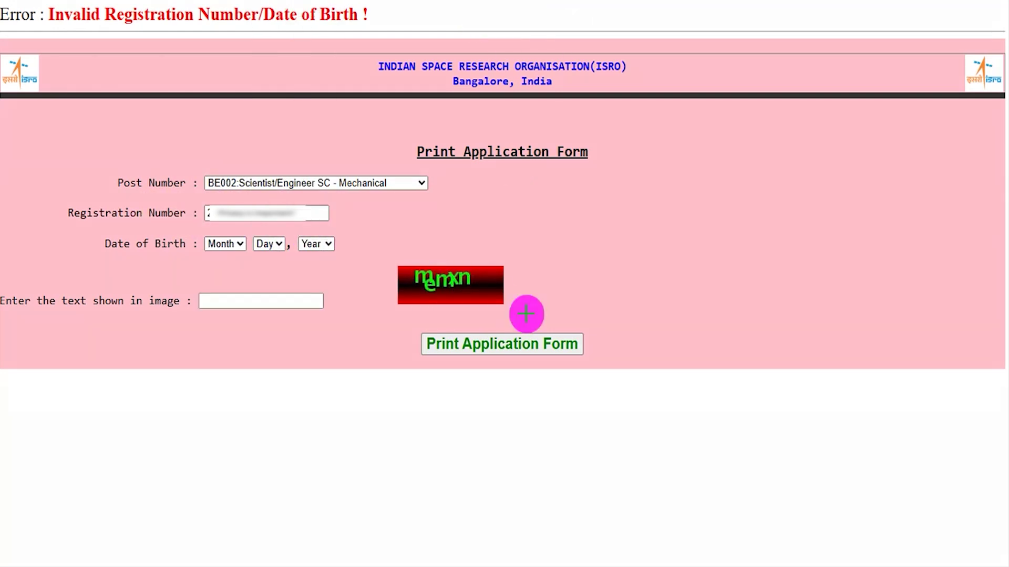
left_click_drag(767, 190, 583, 337)
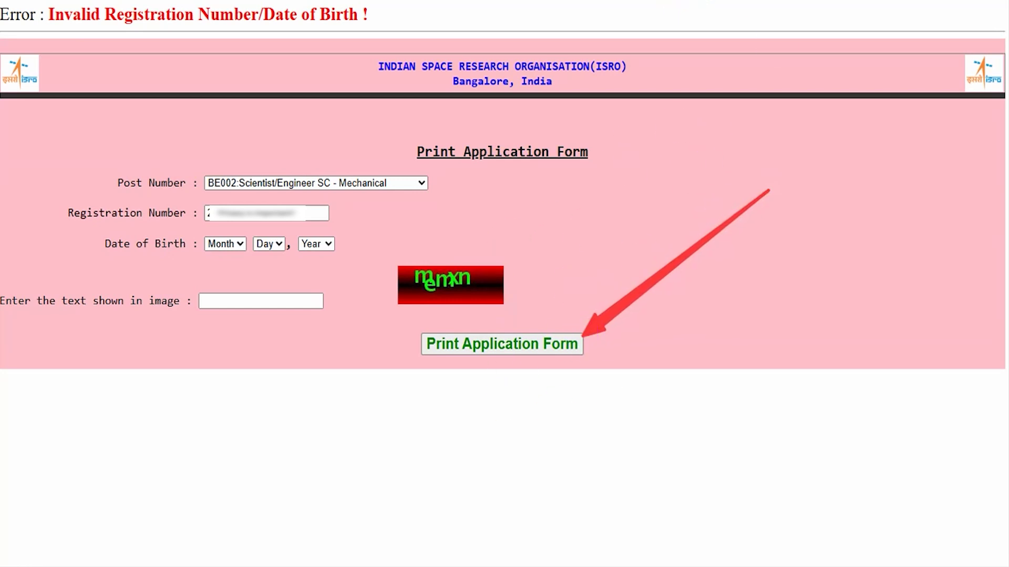
key("Escape")
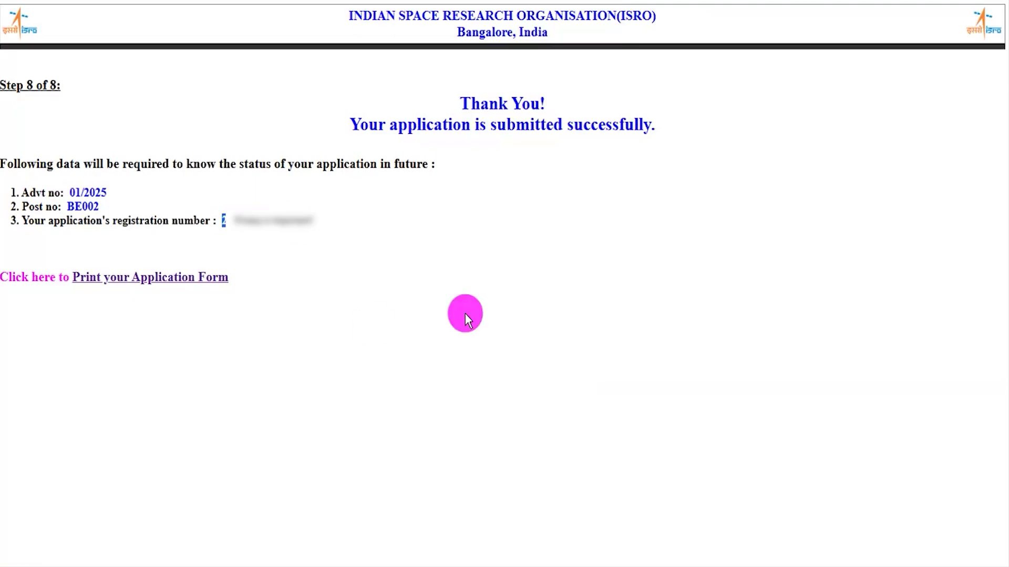
left_click(431, 335)
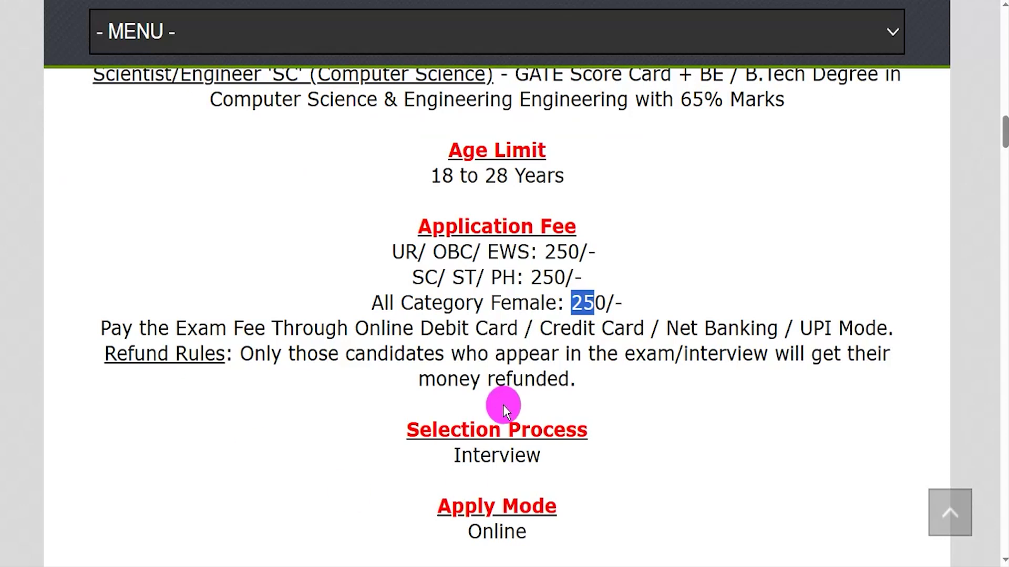
Step: Open the Make Payment page for already submitted applications from the ISRO advertisement
scroll(499, 408, "down", 10)
left_click_drag(387, 249, 520, 252)
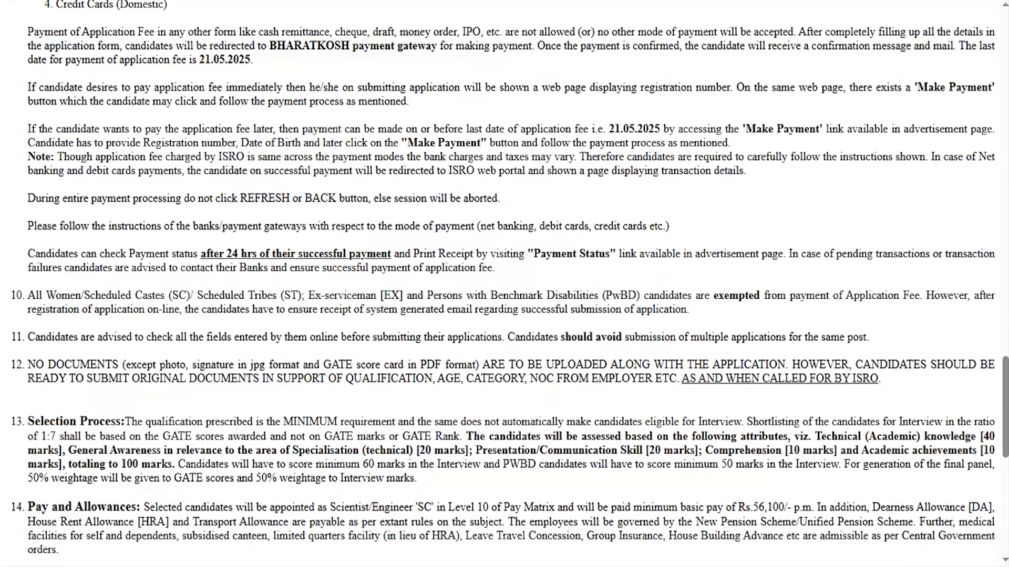
scroll(332, 307, "up", 10)
scroll(332, 307, "up", 10)
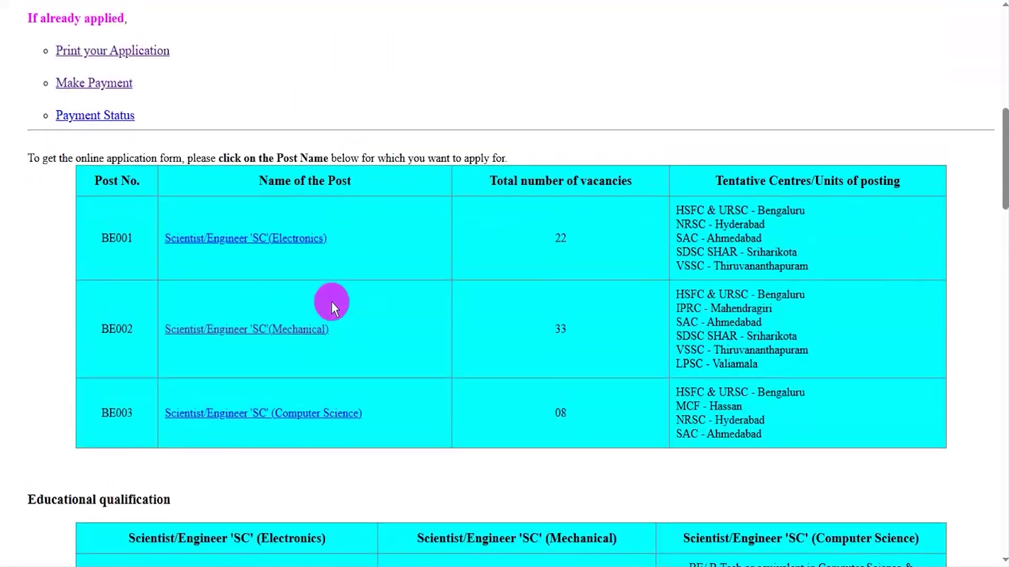
scroll(332, 301, "up", 6)
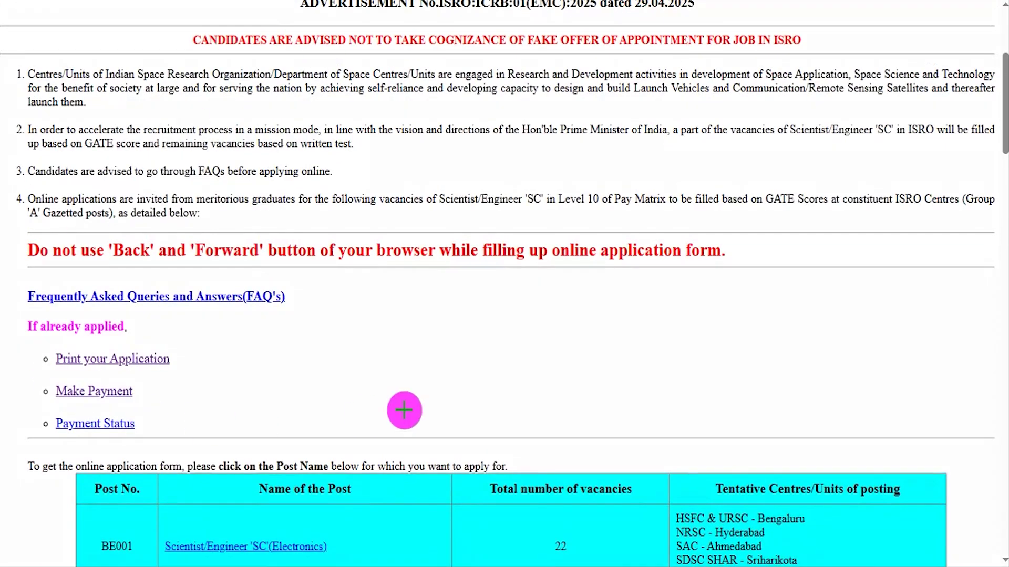
left_click_drag(405, 392, 163, 388)
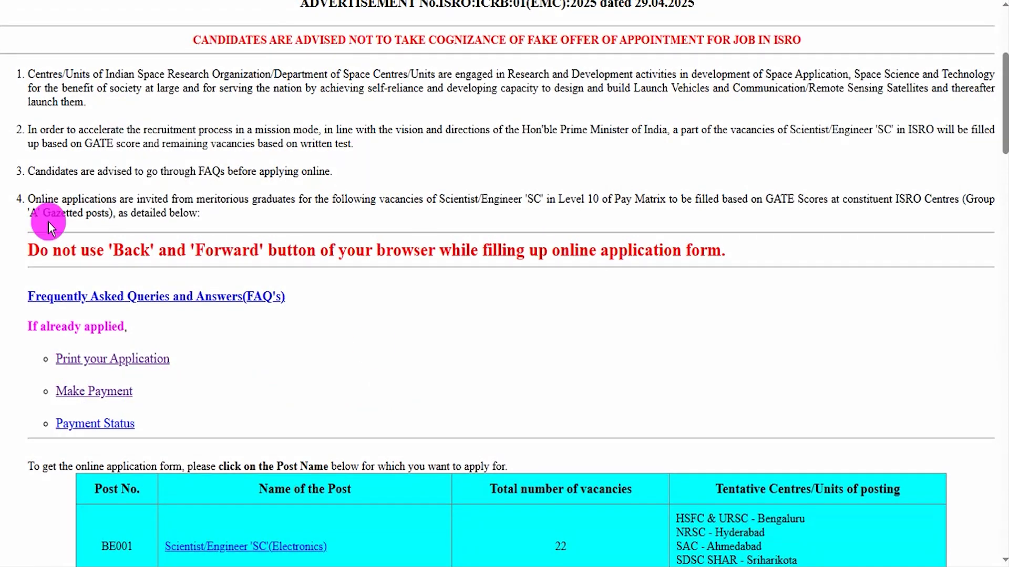
left_click(107, 393)
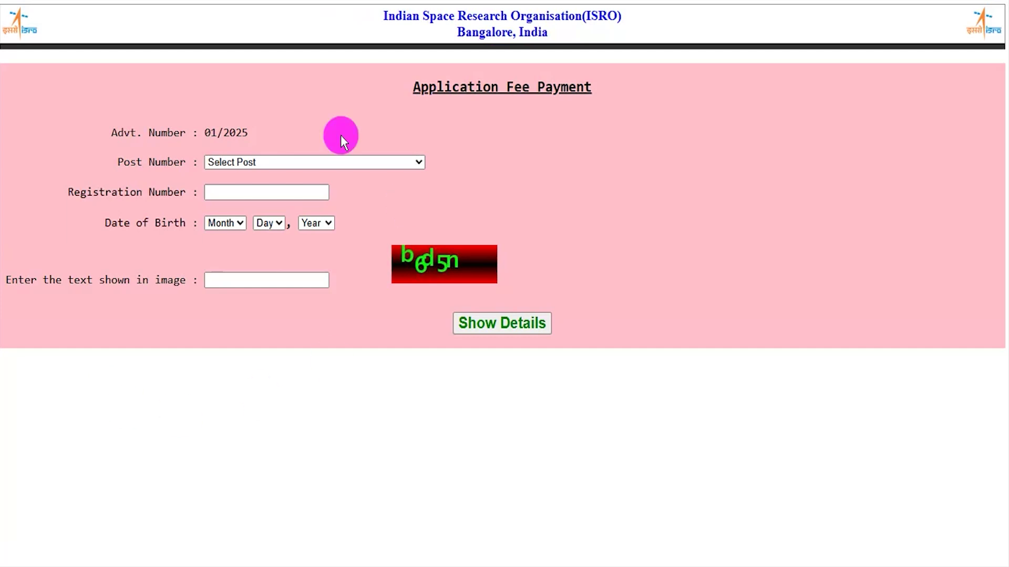
Step: Examine the post number, registration number, date of birth and image text fields of the Application Fee Payment form
left_click(276, 163)
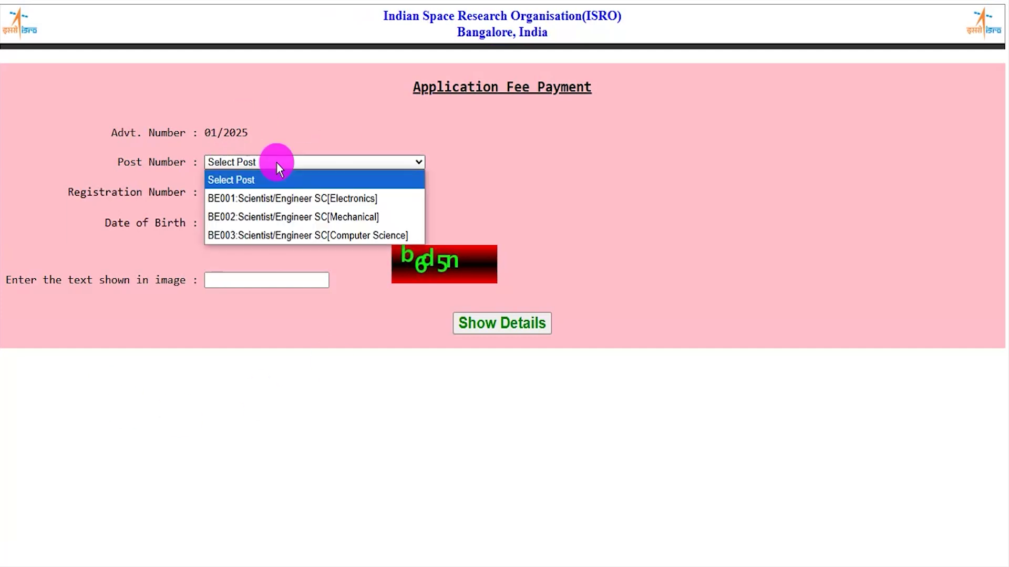
left_click(128, 189)
left_click(240, 191)
left_click(216, 223)
left_click(269, 222)
left_click(316, 223)
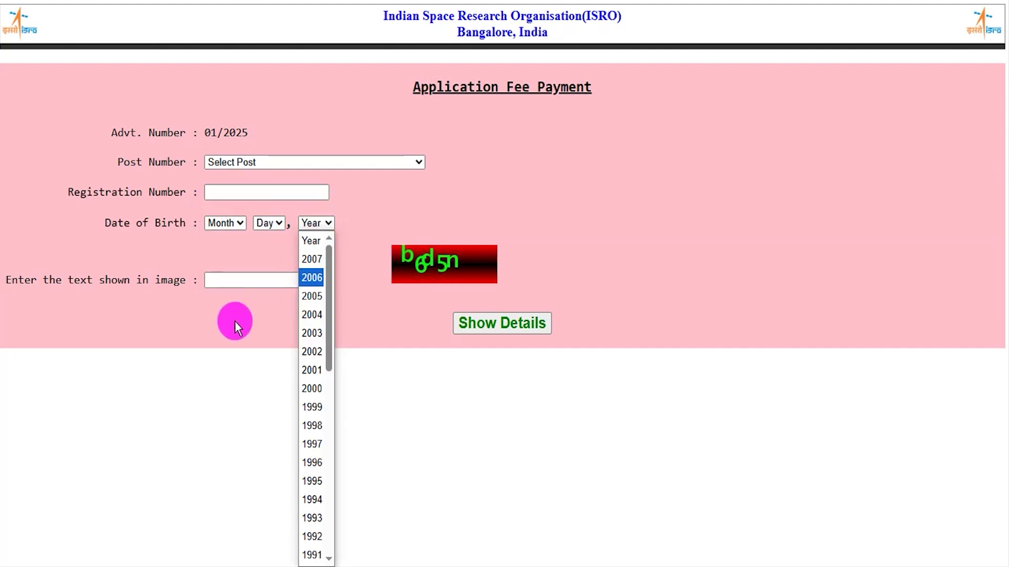
left_click(235, 323)
left_click(293, 279)
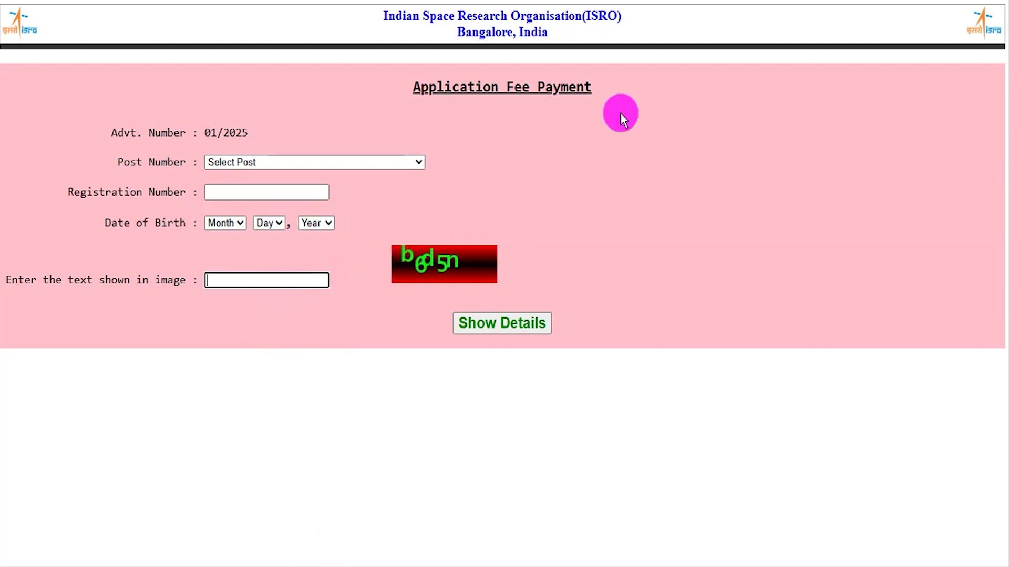
left_click(522, 221)
left_click_drag(678, 173, 544, 314)
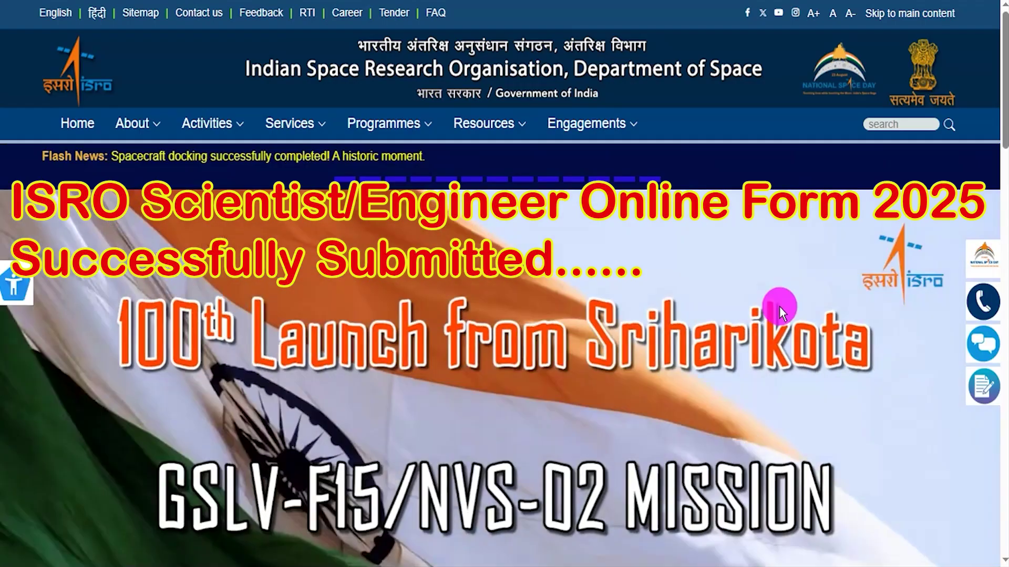
scroll(789, 298, "down", 8)
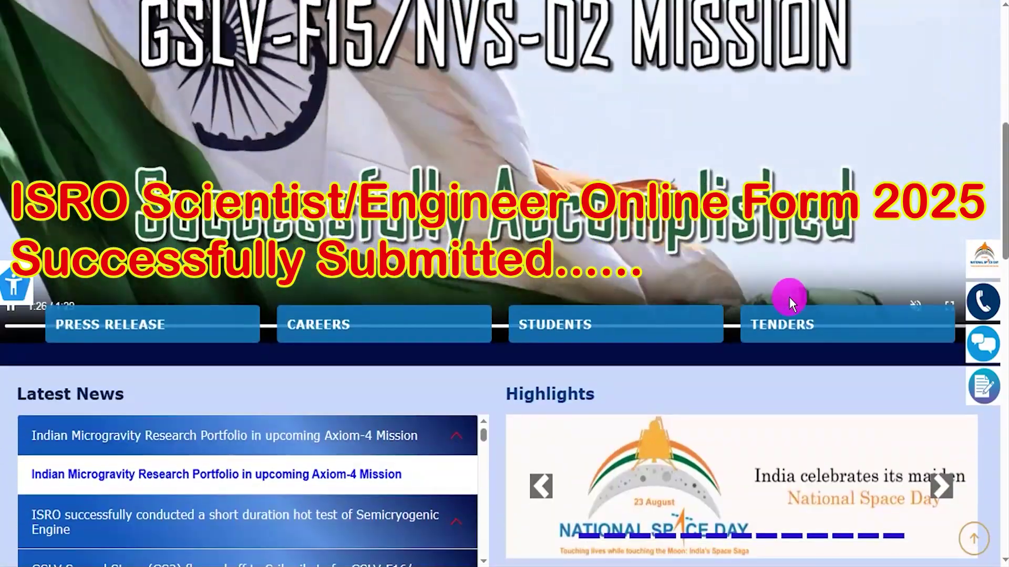
scroll(789, 297, "up", 8)
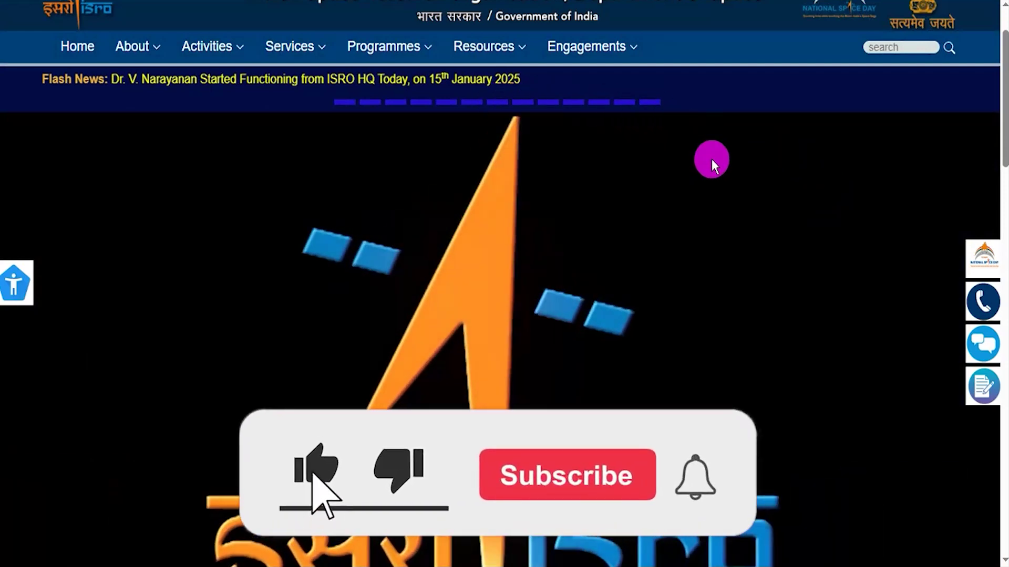
scroll(730, 235, "down", 3)
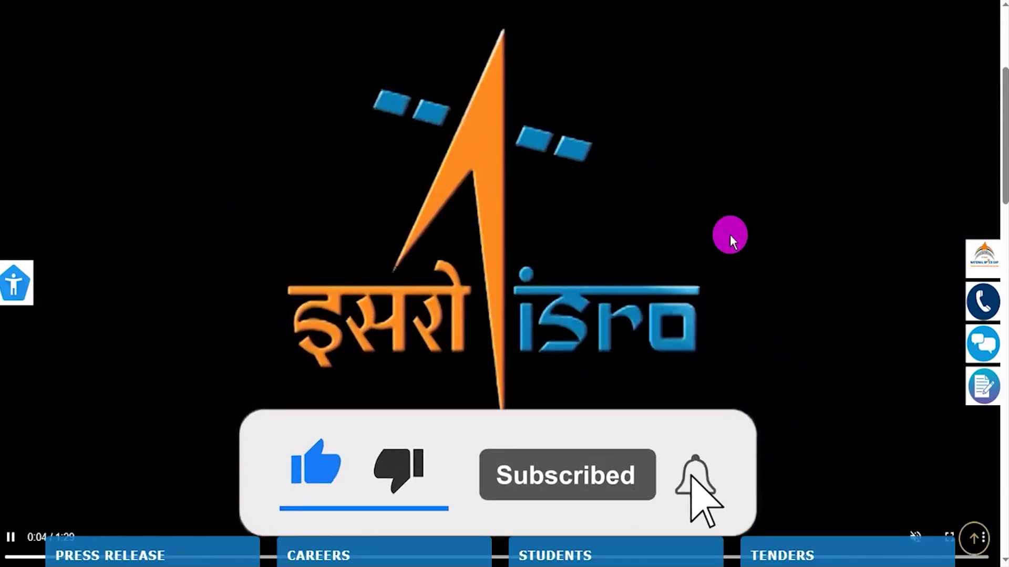